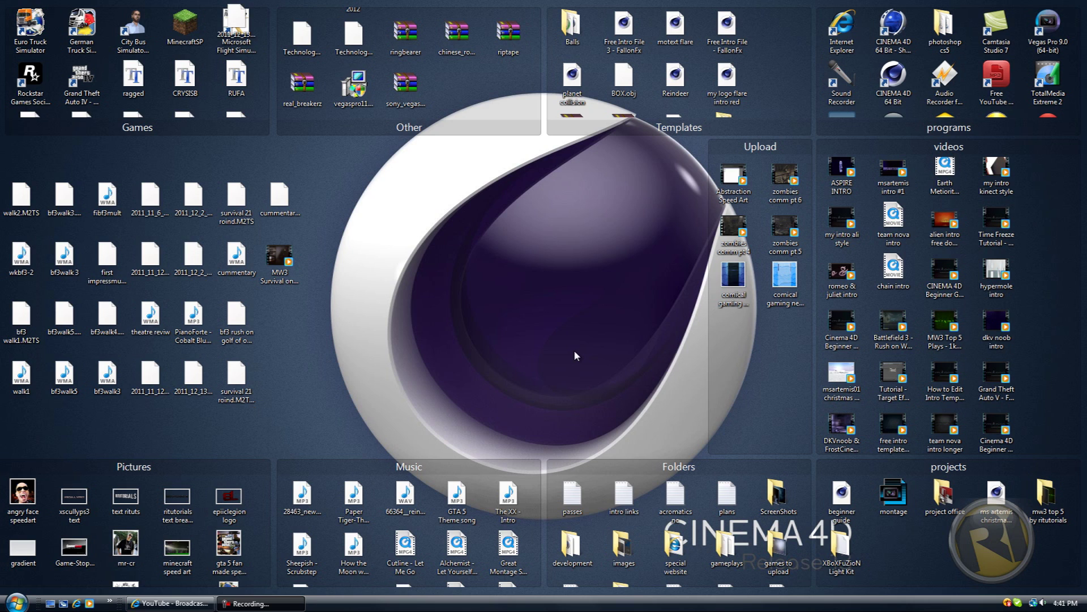
Step: Open the "beginner guide" project in CINEMA 4D and stop the viewport render preview
{"action": "double_click", "coordinate": [844, 498]}
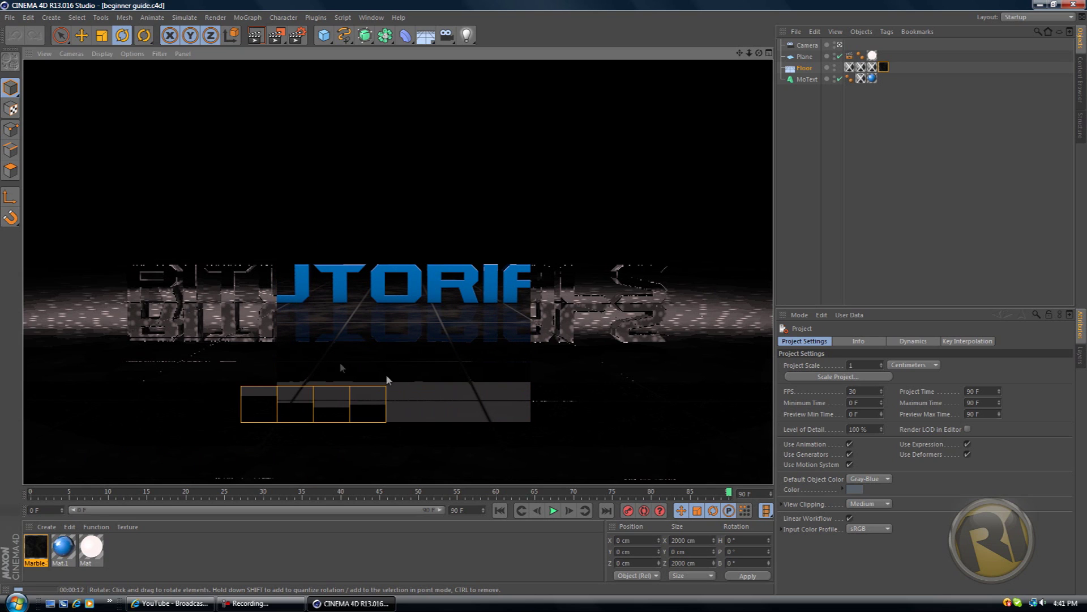
{"action": "left_click", "coordinate": [440, 343]}
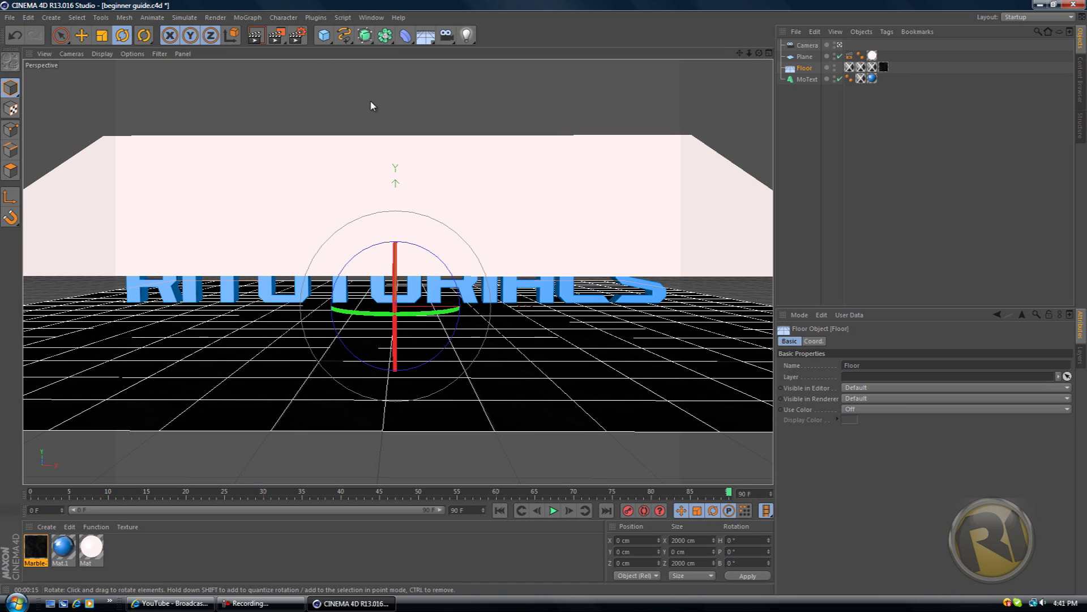
Step: Add a cube to the scene and scale it down uniformly to about 116 cm per side
{"action": "left_click", "coordinate": [326, 36]}
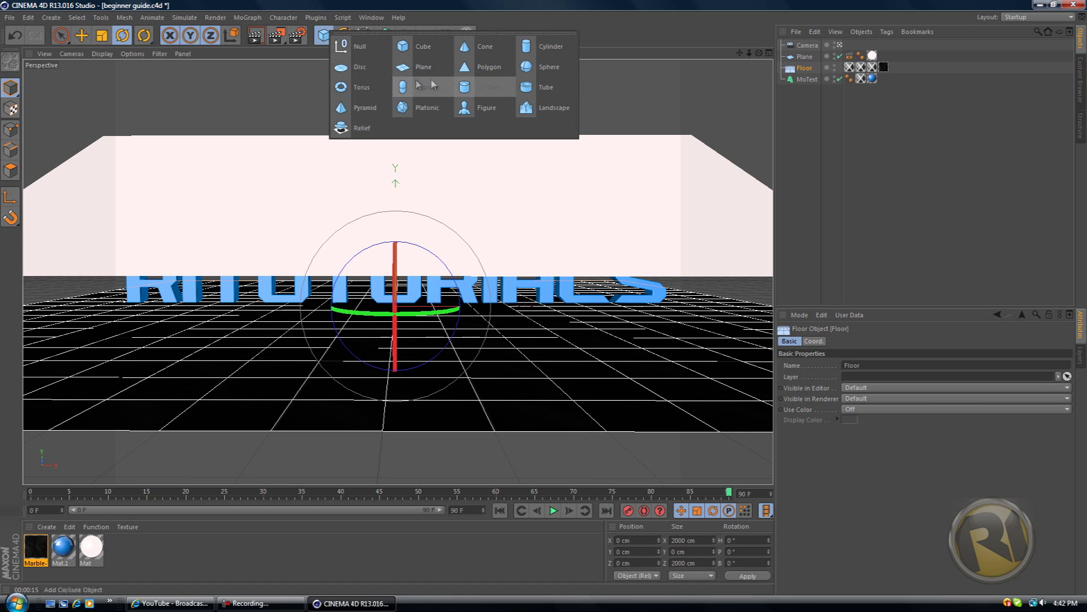
{"action": "left_click", "coordinate": [327, 47]}
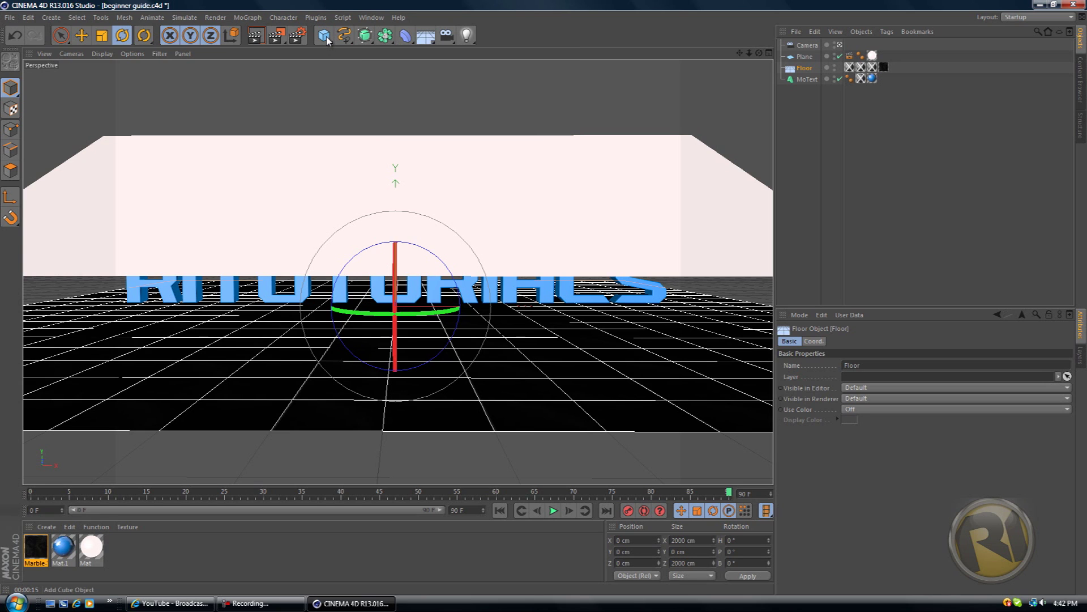
{"action": "left_click", "coordinate": [325, 36]}
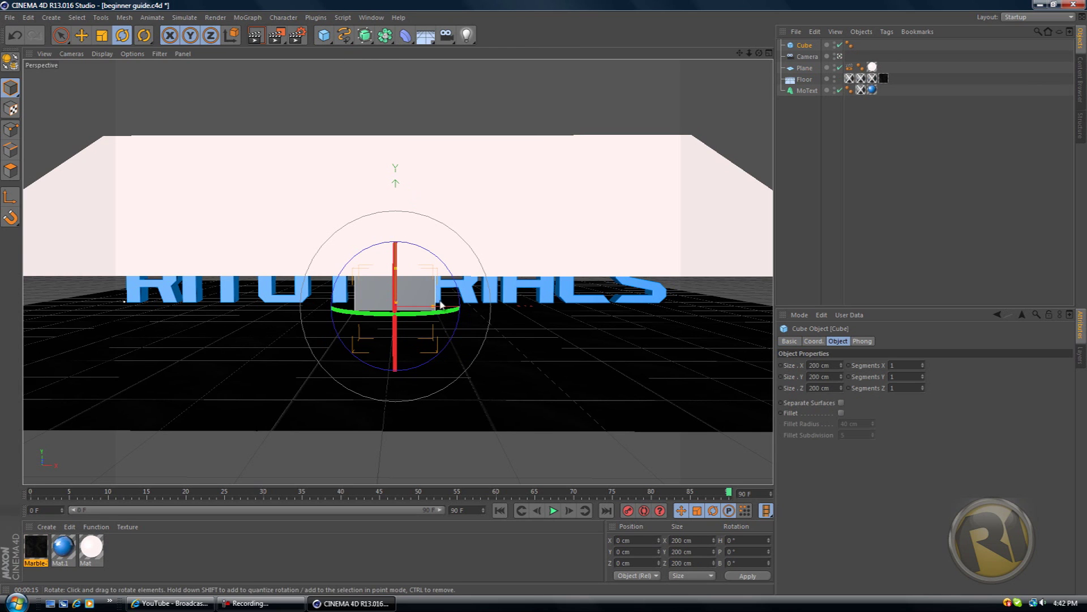
{"action": "left_click", "coordinate": [101, 35]}
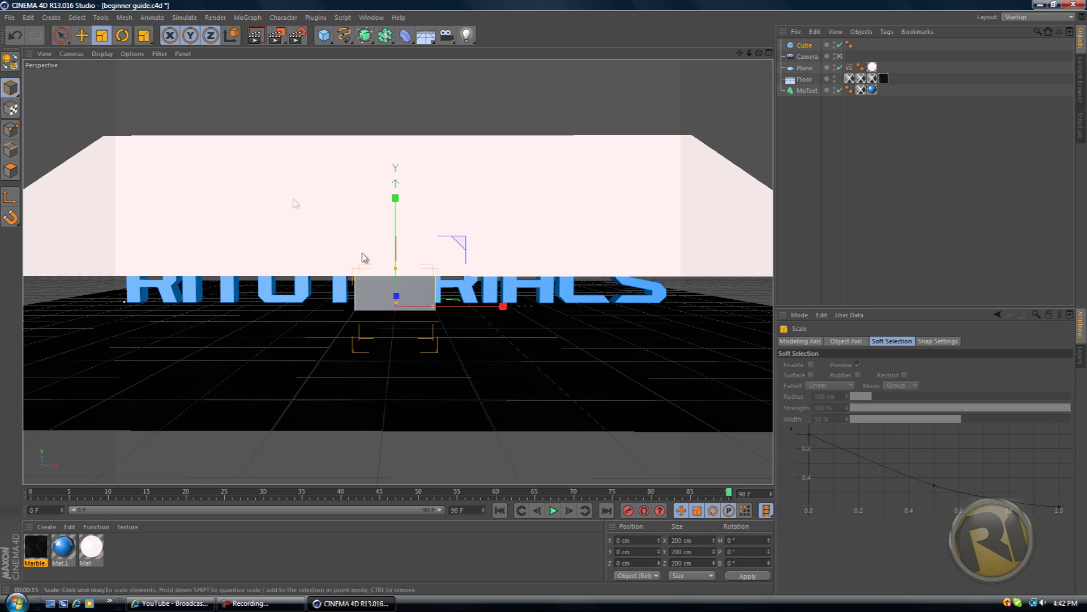
{"action": "left_click_drag", "start_coordinate": [504, 307], "coordinate": [426, 311]}
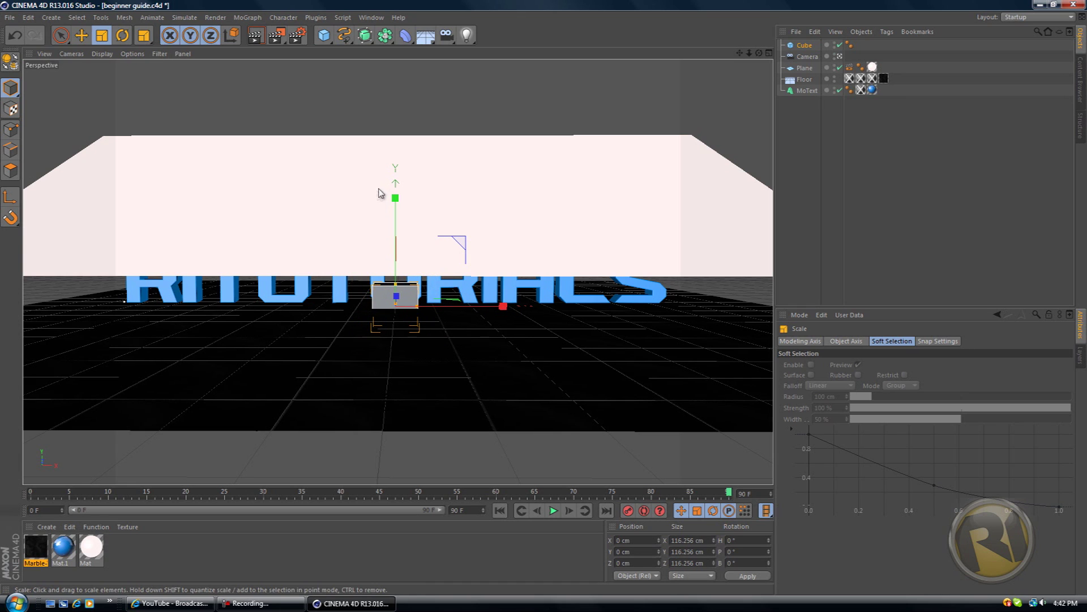
Step: Move the cube above and behind the white plane, to about Y 310 cm and Z 574 cm
{"action": "left_click", "coordinate": [82, 35]}
{"action": "left_click_drag", "start_coordinate": [398, 216], "coordinate": [396, 178]}
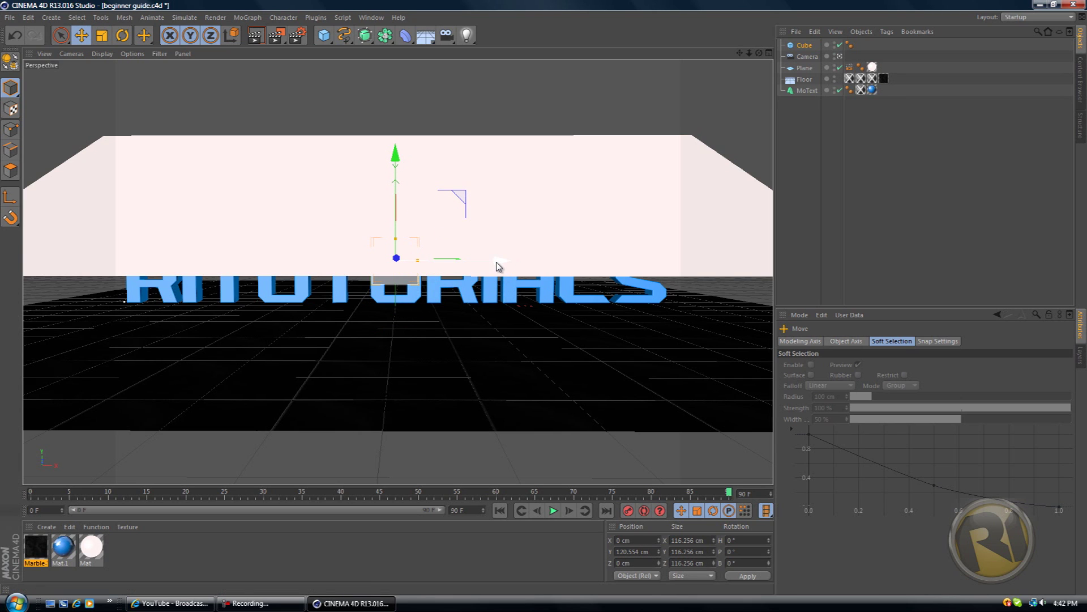
{"action": "left_click_drag", "start_coordinate": [396, 238], "coordinate": [546, 255]}
{"action": "left_click_drag", "start_coordinate": [757, 57], "coordinate": [602, 189]}
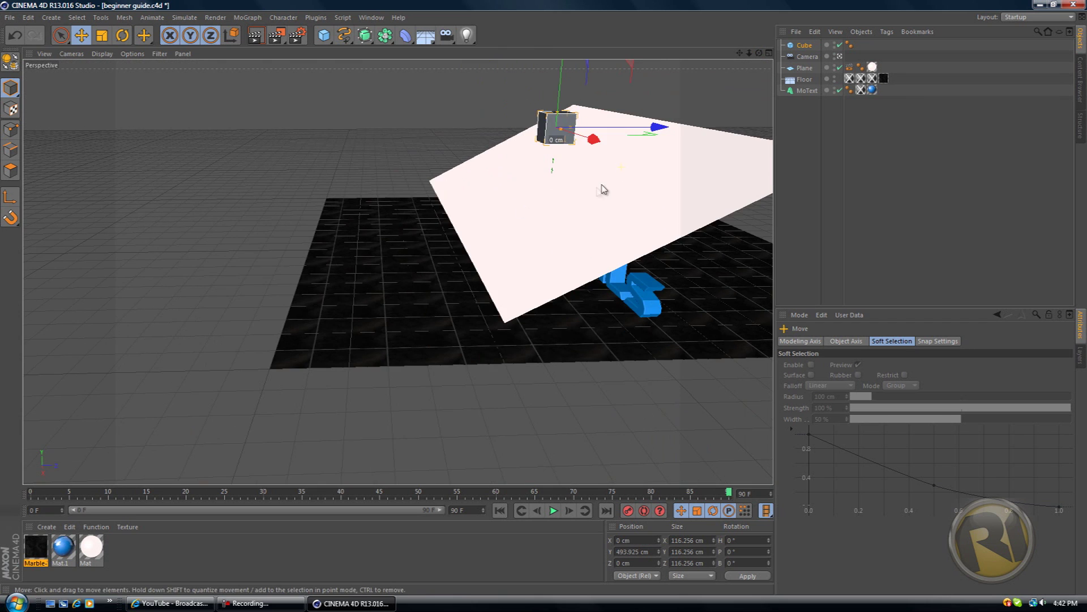
{"action": "left_click_drag", "start_coordinate": [746, 51], "coordinate": [544, 301]}
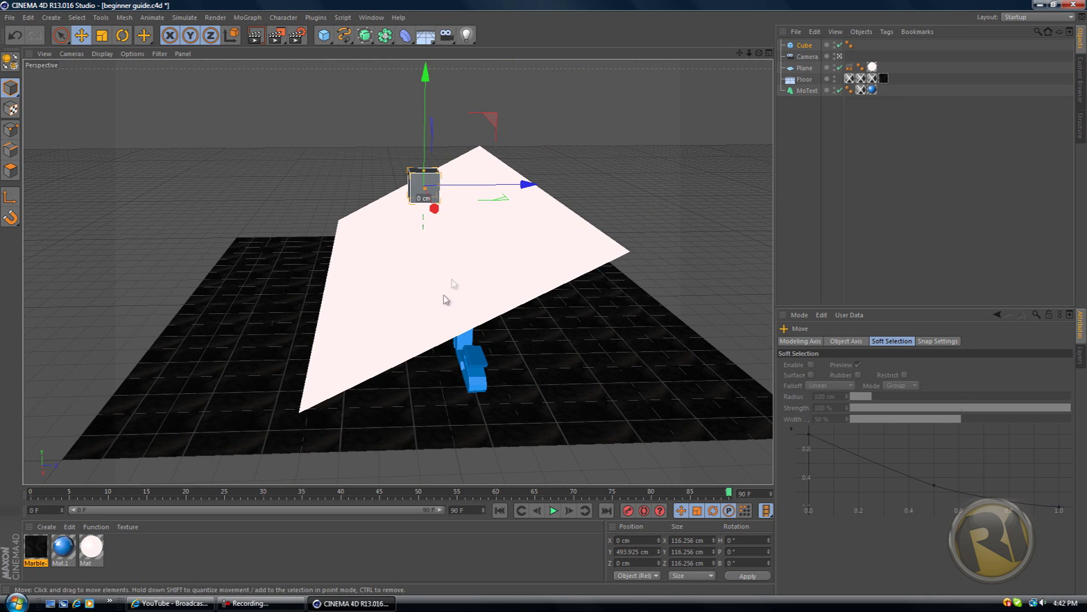
{"action": "left_click_drag", "start_coordinate": [425, 89], "coordinate": [426, 138]}
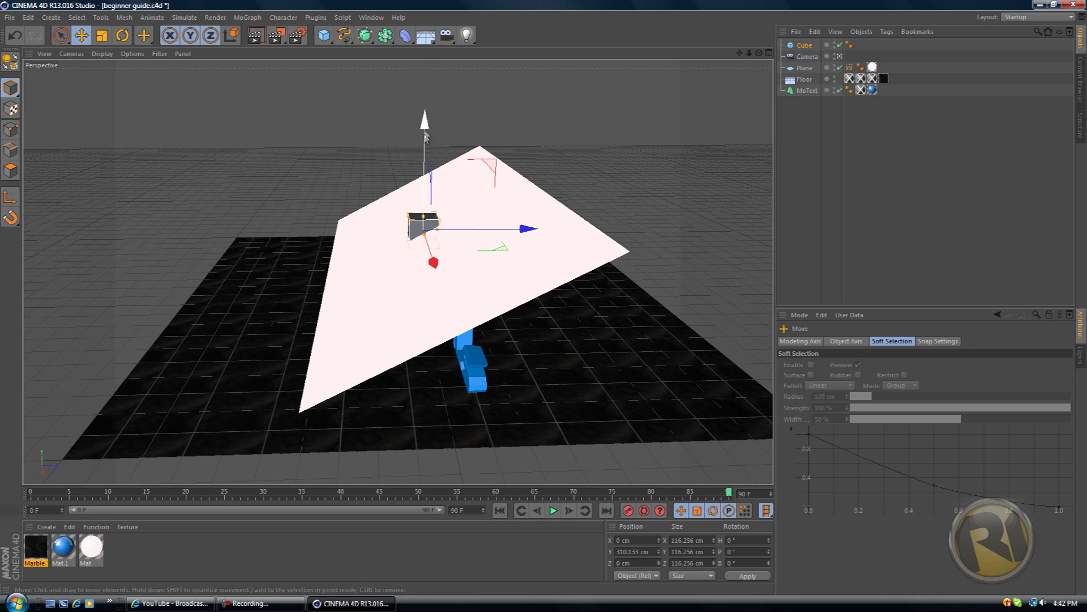
{"action": "left_click_drag", "start_coordinate": [517, 235], "coordinate": [687, 230]}
{"action": "left_click_drag", "start_coordinate": [759, 52], "coordinate": [659, 217]}
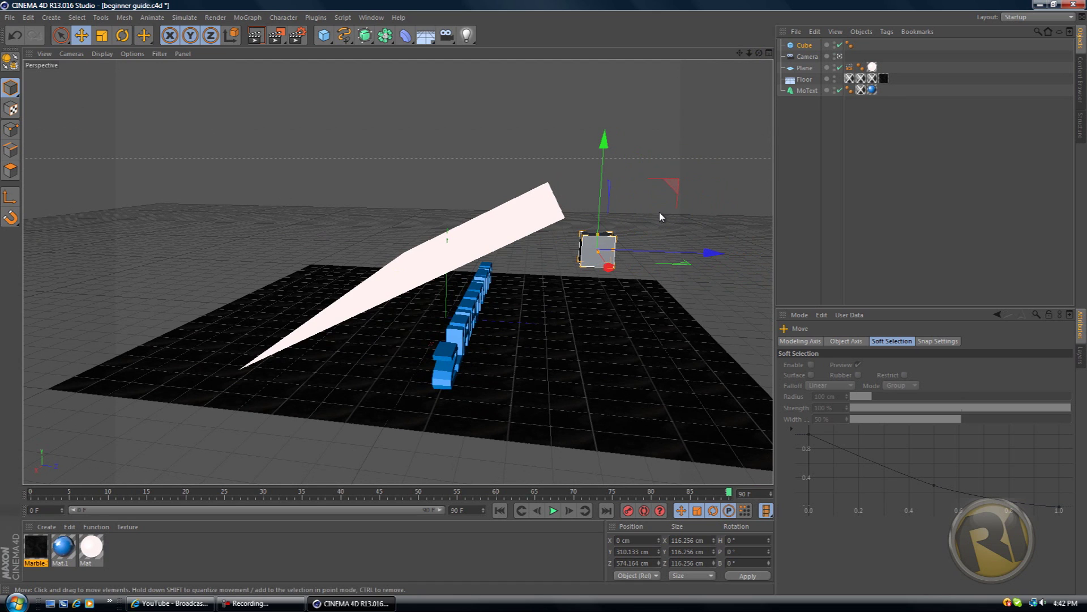
Step: Return to frame 0 and raise the cube above the camera's view, to about Y 1364 cm
{"action": "left_click_drag", "start_coordinate": [604, 137], "coordinate": [544, 300]}
{"action": "left_click", "coordinate": [501, 510]}
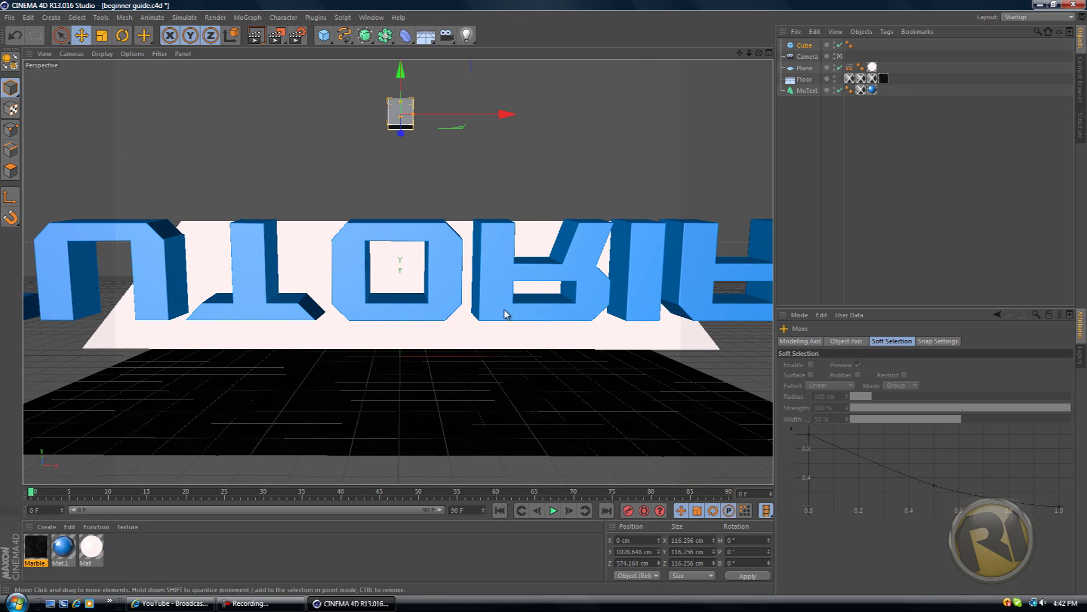
{"action": "left_click_drag", "start_coordinate": [544, 300], "coordinate": [547, 302]}
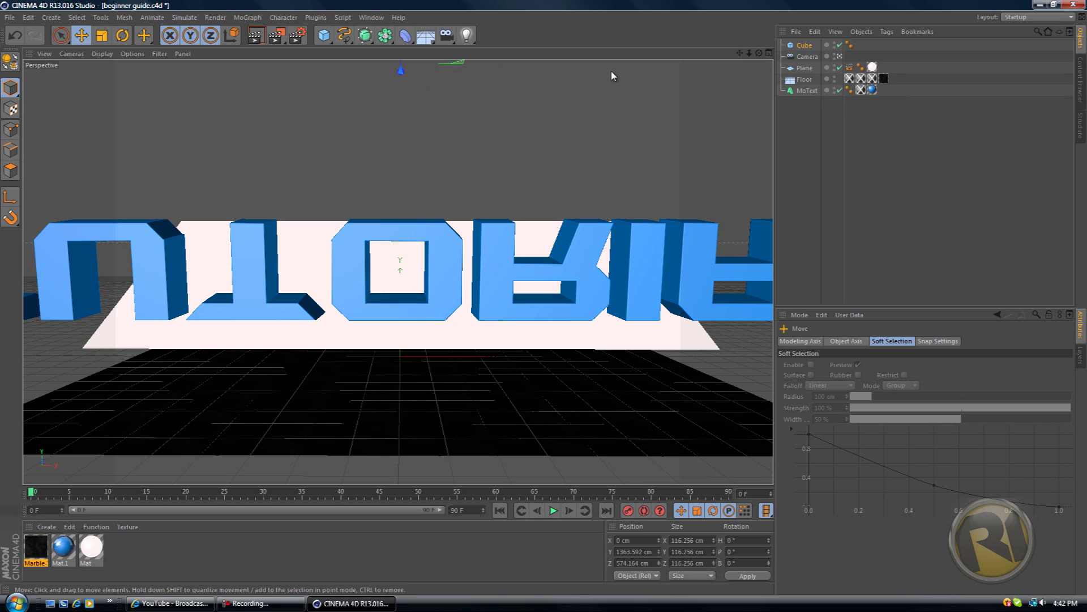
Step: Enable the cube's fillet and set the fillet radius to 12.251 cm
{"action": "left_click", "coordinate": [804, 46]}
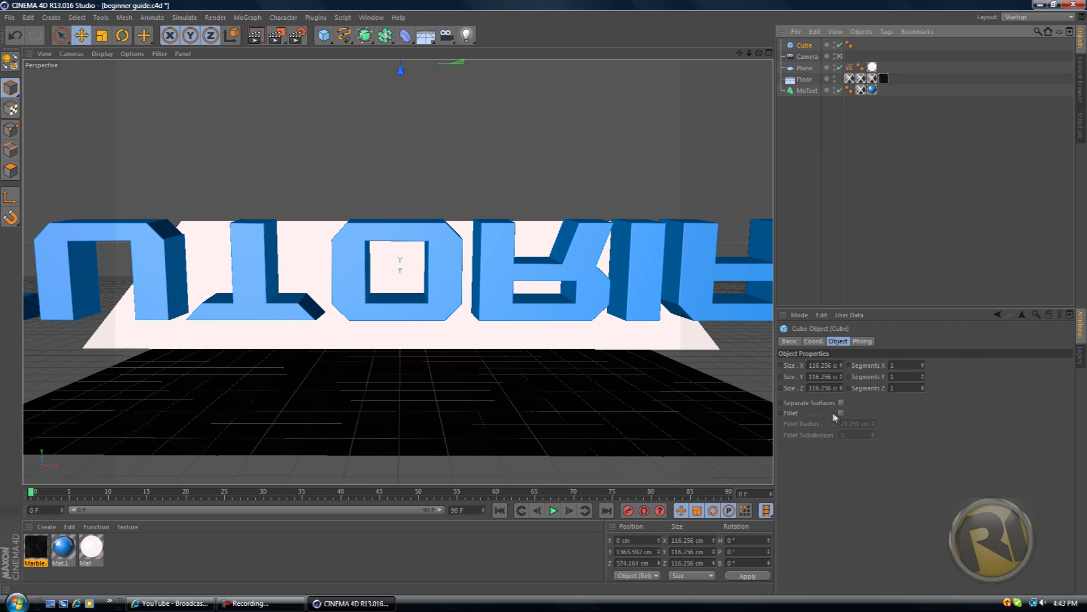
{"action": "left_click", "coordinate": [791, 417]}
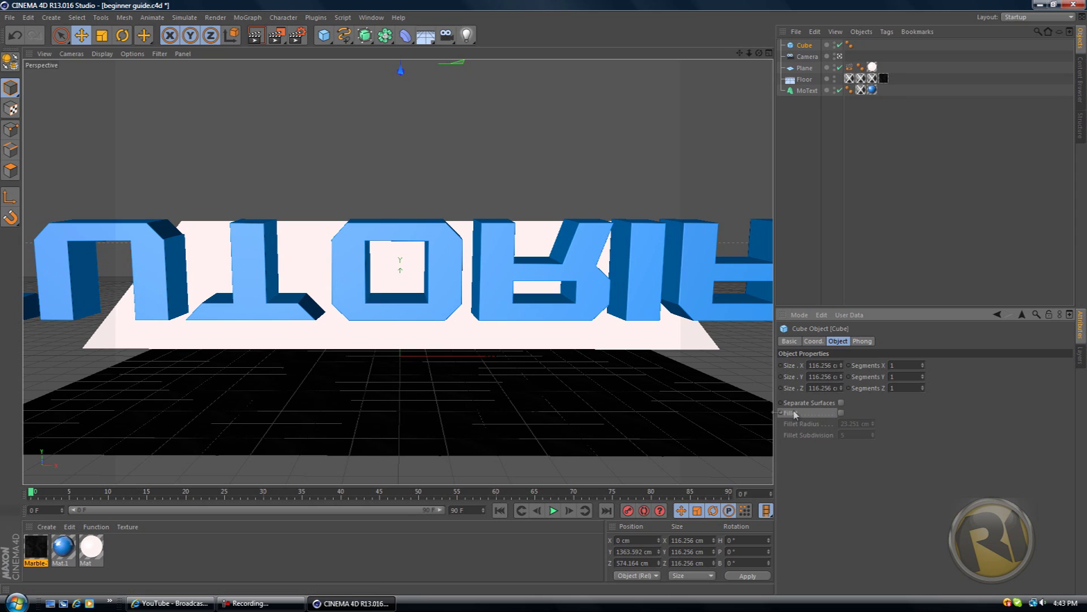
{"action": "left_click", "coordinate": [841, 413]}
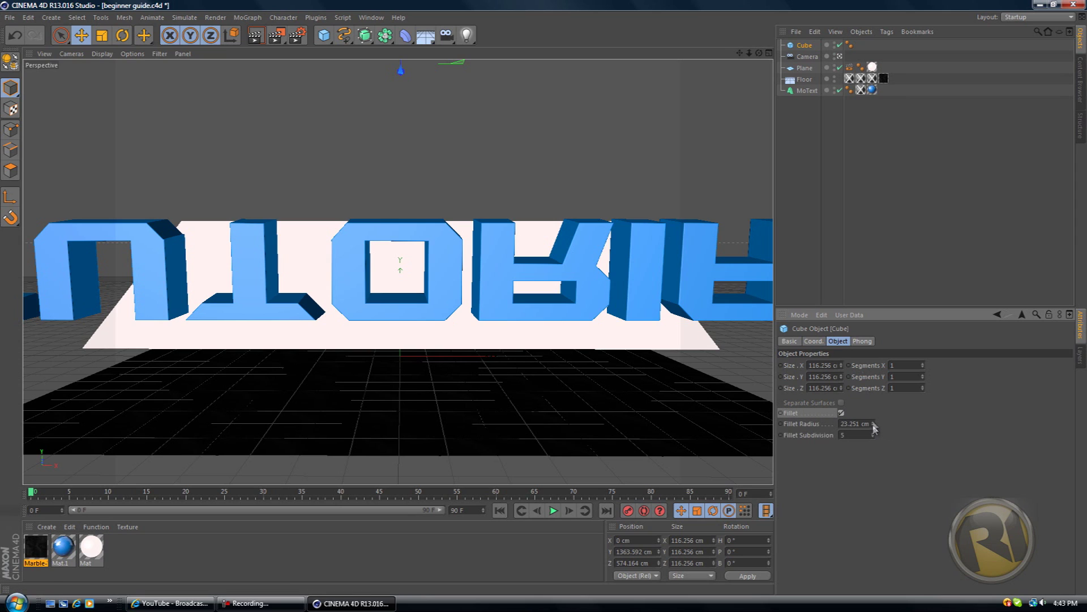
{"action": "mouse_move", "coordinate": [740, 53]}
{"action": "left_mouse_down"}
{"action": "mouse_move", "coordinate": [740, 68]}
{"action": "mouse_move", "coordinate": [740, 57]}
{"action": "left_mouse_up"}
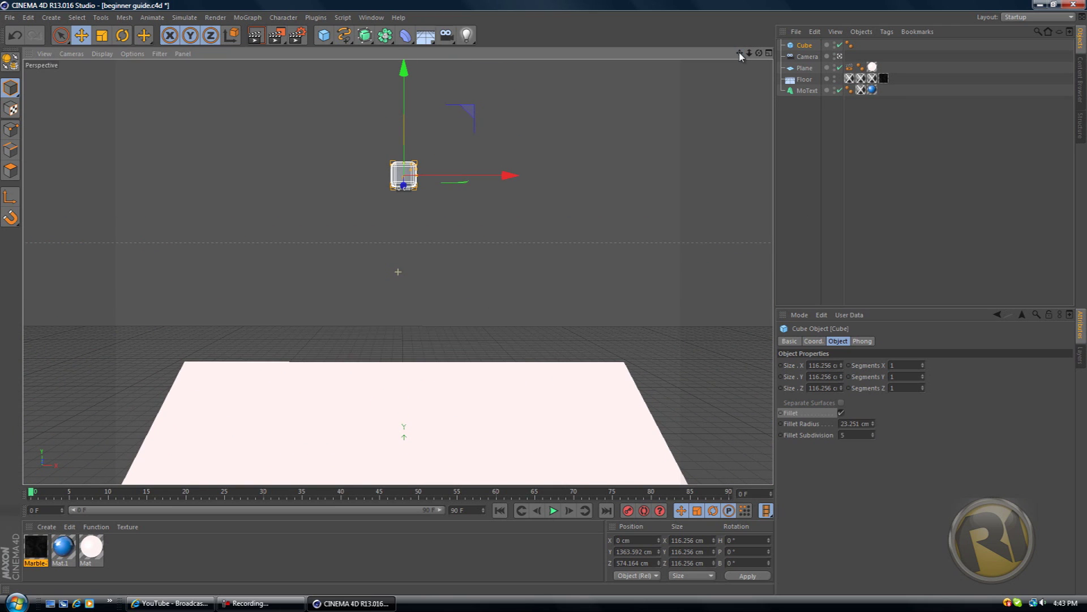
{"action": "left_click_drag", "start_coordinate": [873, 425], "coordinate": [872, 426]}
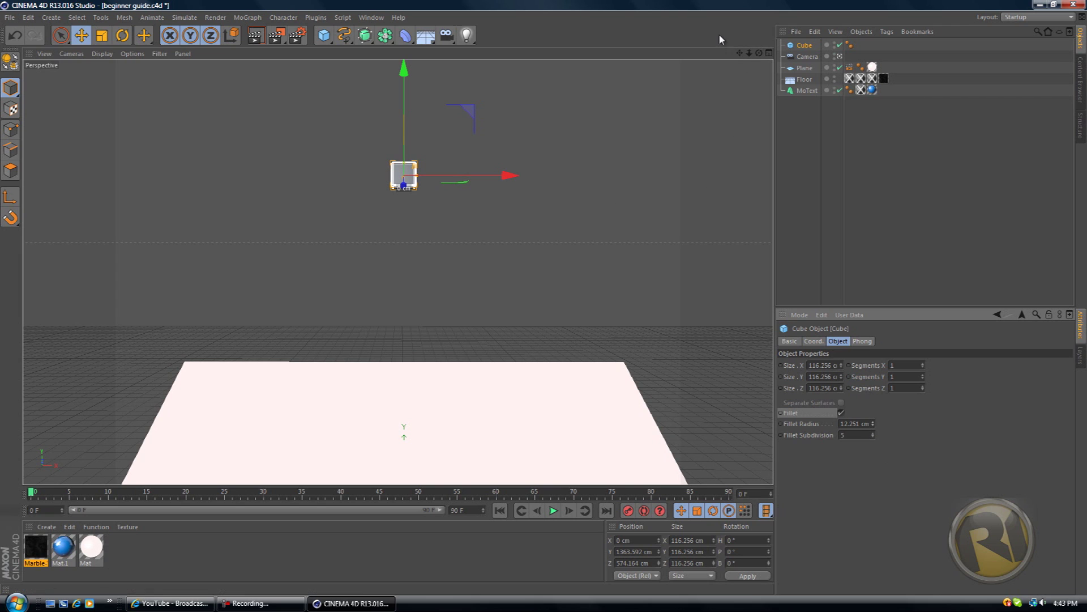
Step: Return to the start of the animation and give the cube a Rigid Body simulation tag
{"action": "left_click", "coordinate": [498, 513]}
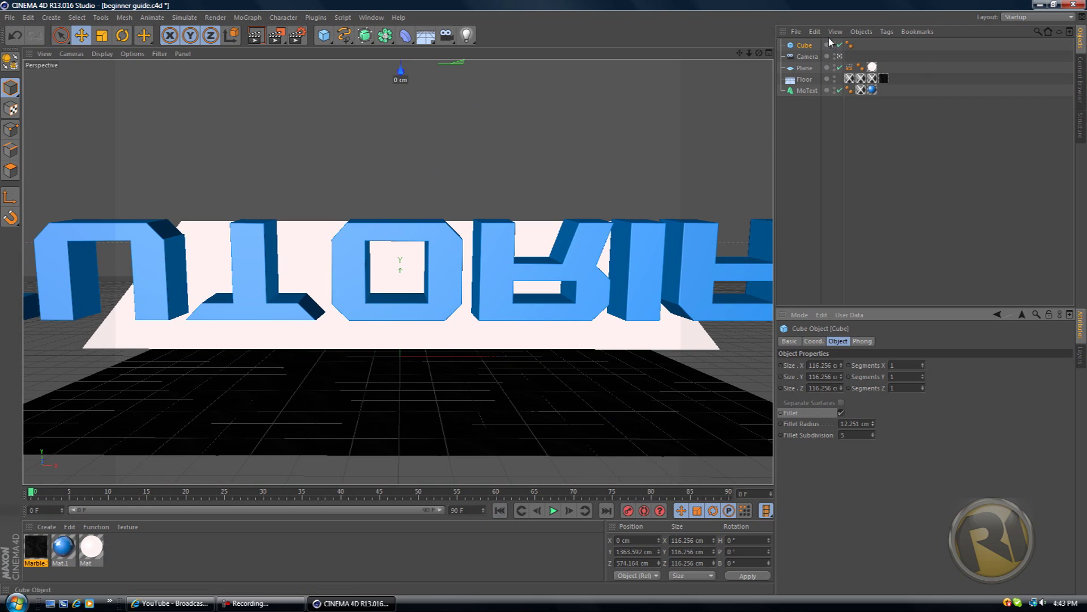
{"action": "right_click", "coordinate": [802, 47]}
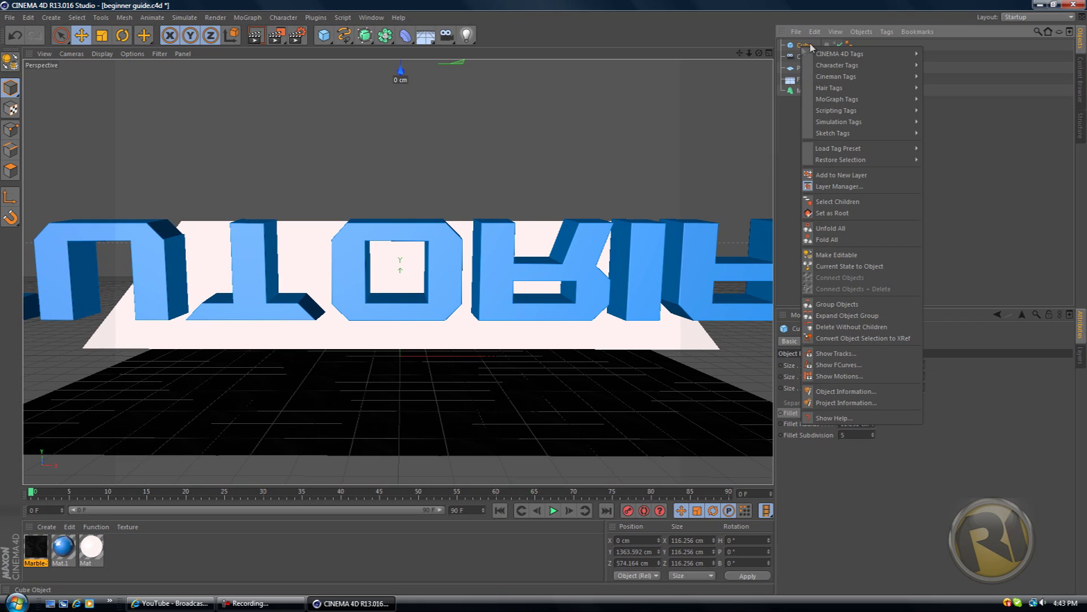
{"action": "mouse_move", "coordinate": [895, 125]}
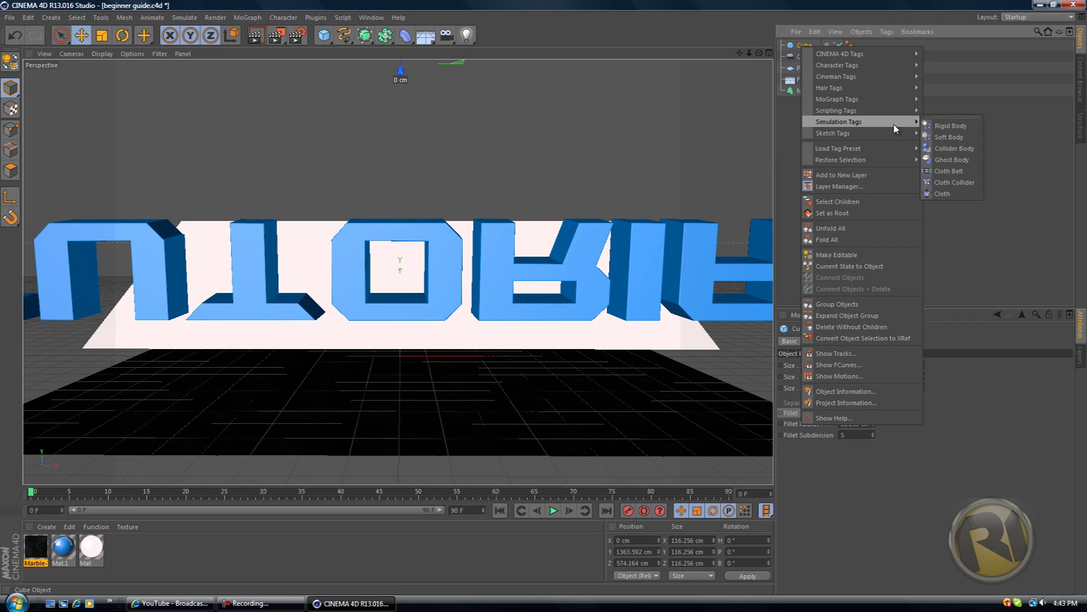
{"action": "left_click", "coordinate": [962, 130]}
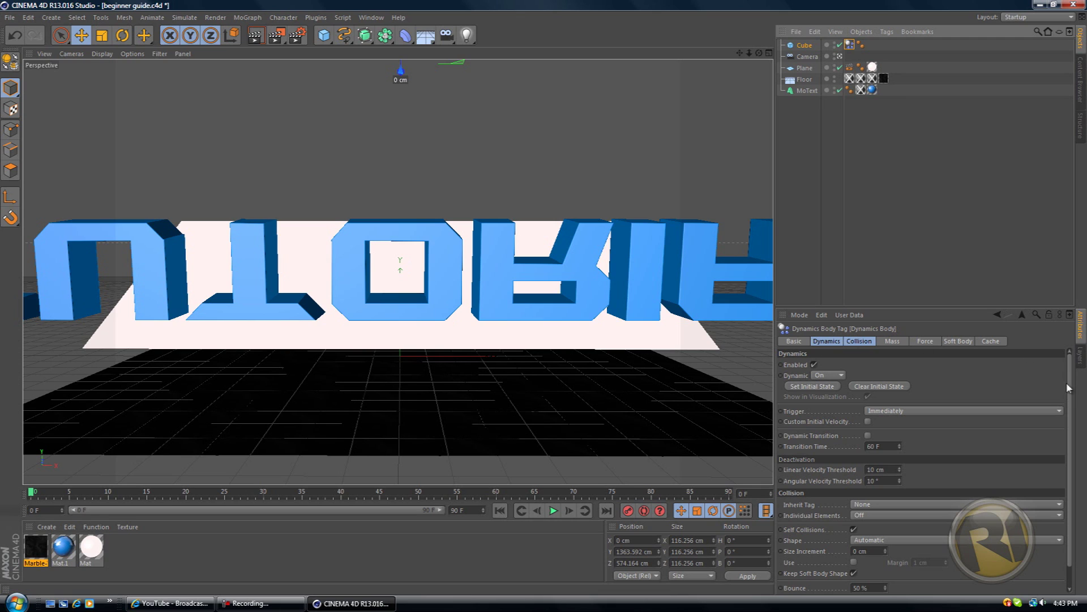
Step: Set the cube's dynamics tag to a transition time of 51 F, bounce 5% and friction 90%
{"action": "scroll", "coordinate": [1067, 388], "scroll_direction": "down", "scroll_amount": 1}
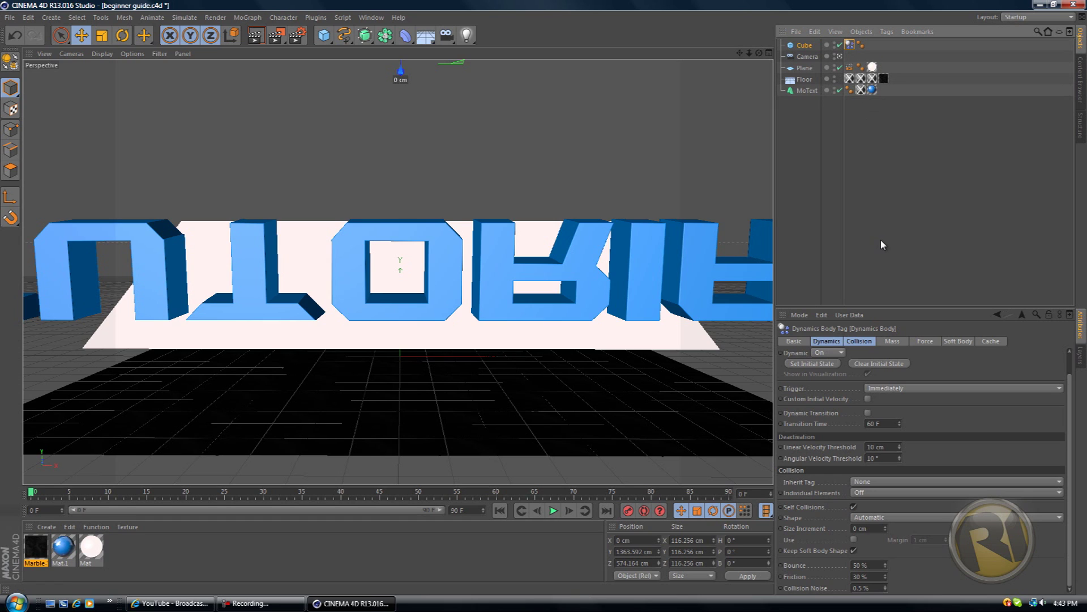
{"action": "left_click_drag", "start_coordinate": [901, 426], "coordinate": [851, 353]}
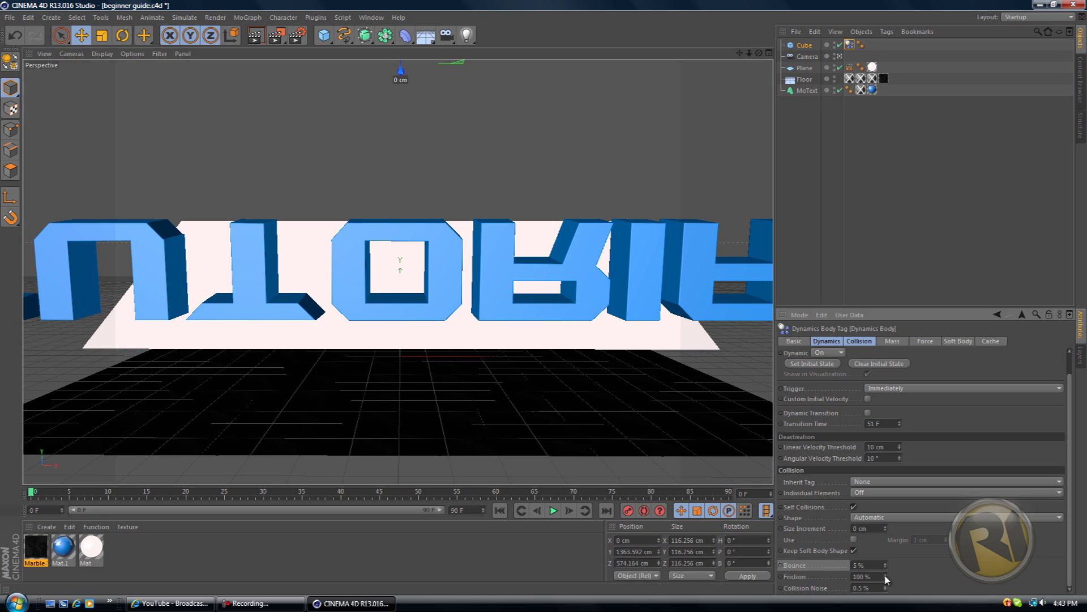
{"action": "left_click_drag", "start_coordinate": [886, 579], "coordinate": [888, 585]}
Step: Play the simulation to check how the cube falls relative to the floor, and rewind to frame 0
{"action": "left_click", "coordinate": [557, 511]}
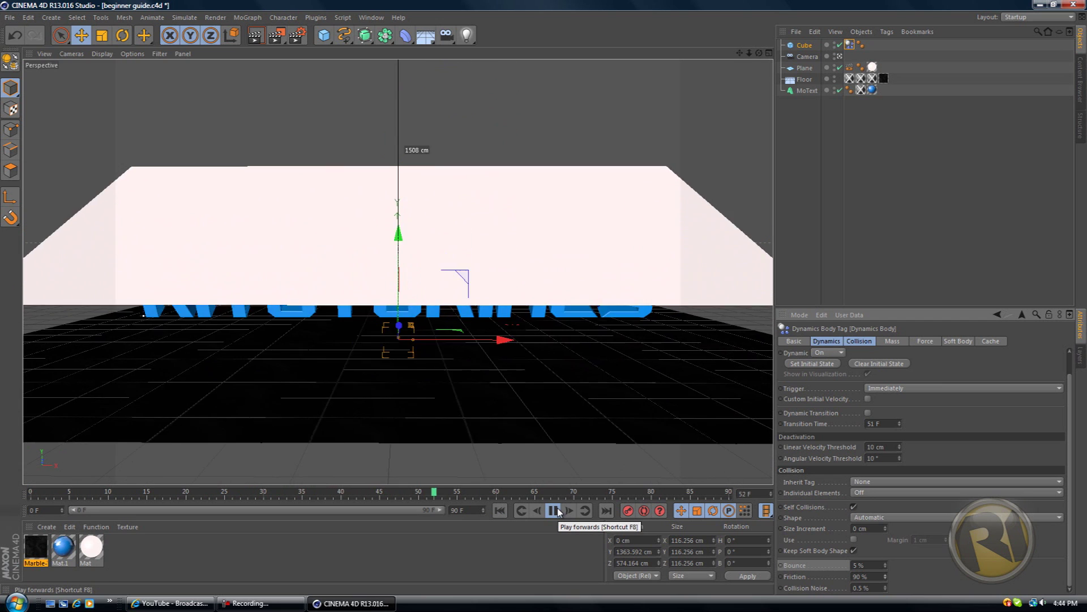
{"action": "left_click", "coordinate": [558, 511]}
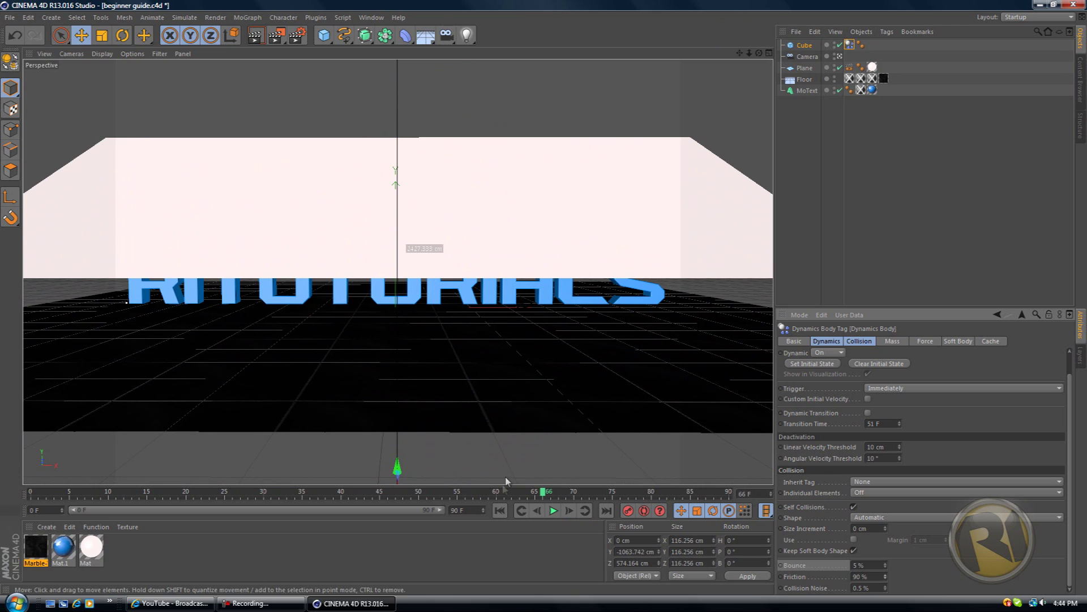
{"action": "left_click", "coordinate": [499, 510]}
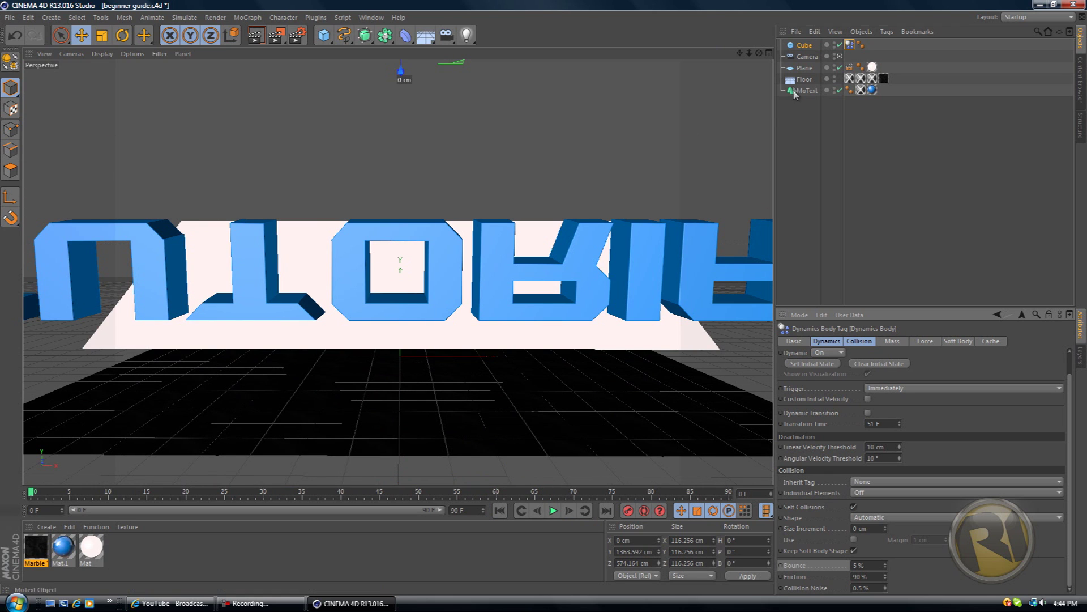
Step: Give the Floor object a Collider Body simulation tag
{"action": "left_click", "coordinate": [800, 80]}
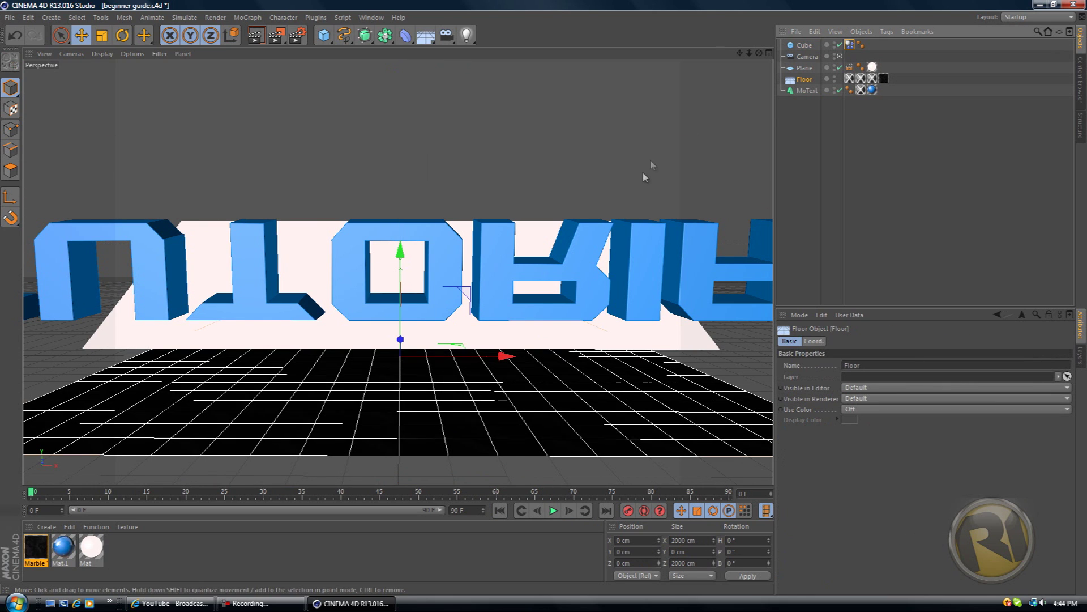
{"action": "right_click", "coordinate": [808, 83]}
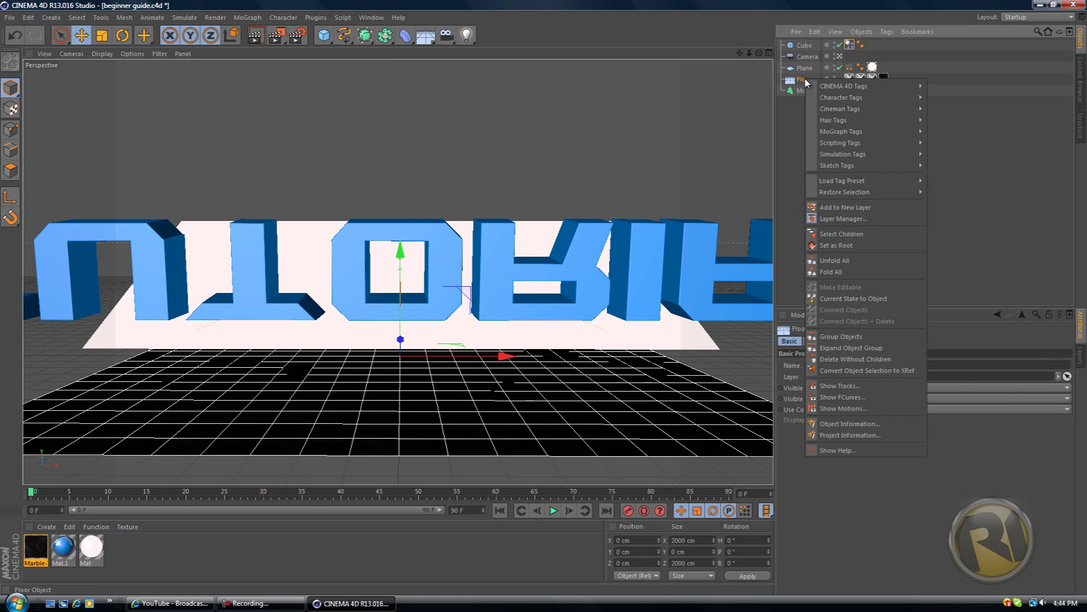
{"action": "mouse_move", "coordinate": [836, 90]}
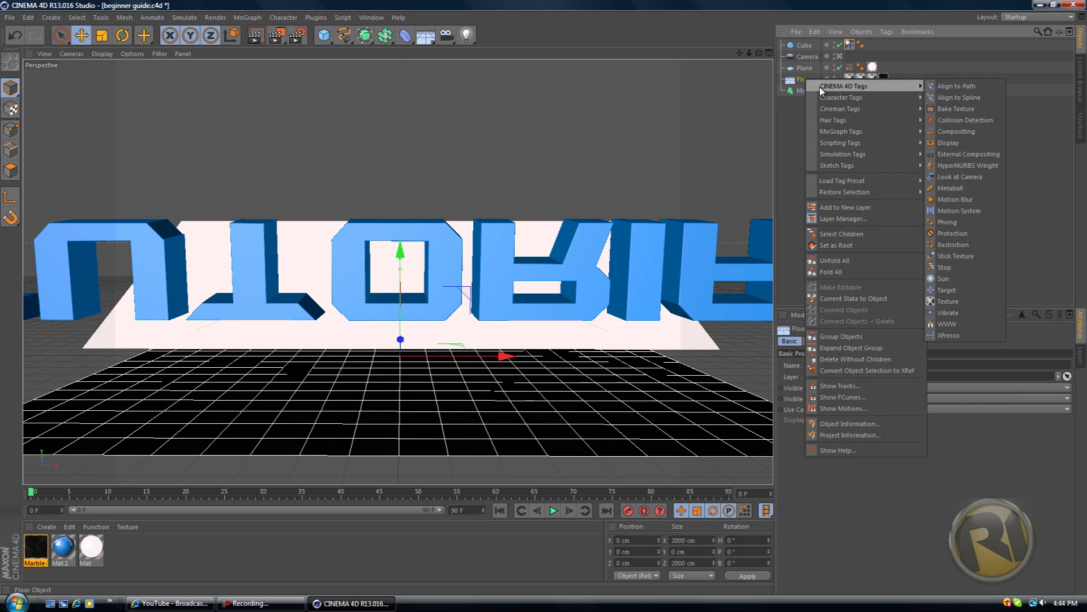
{"action": "mouse_move", "coordinate": [901, 154]}
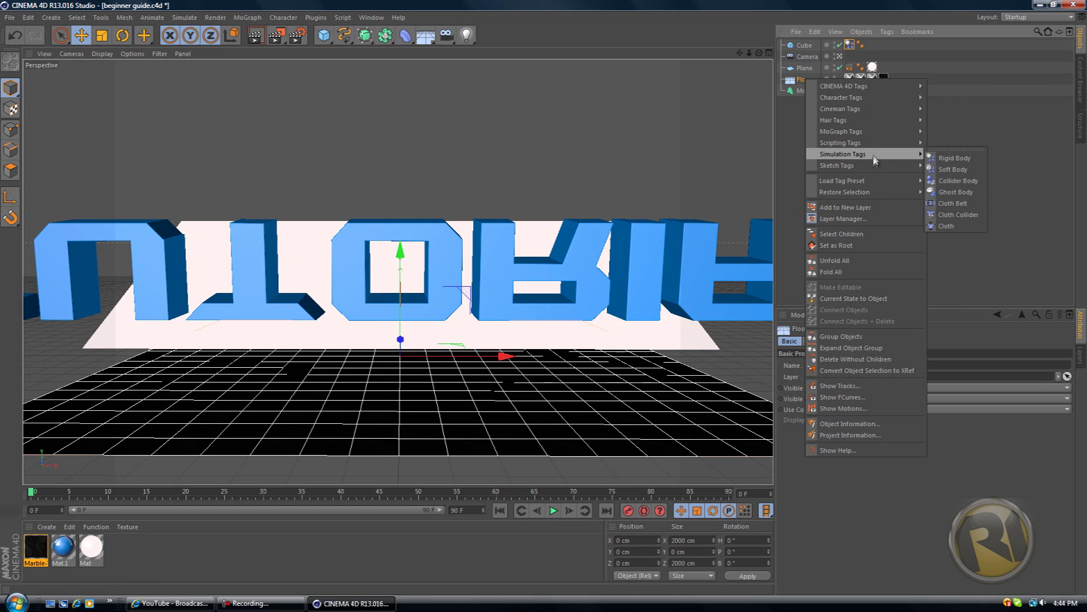
{"action": "left_click", "coordinate": [947, 182]}
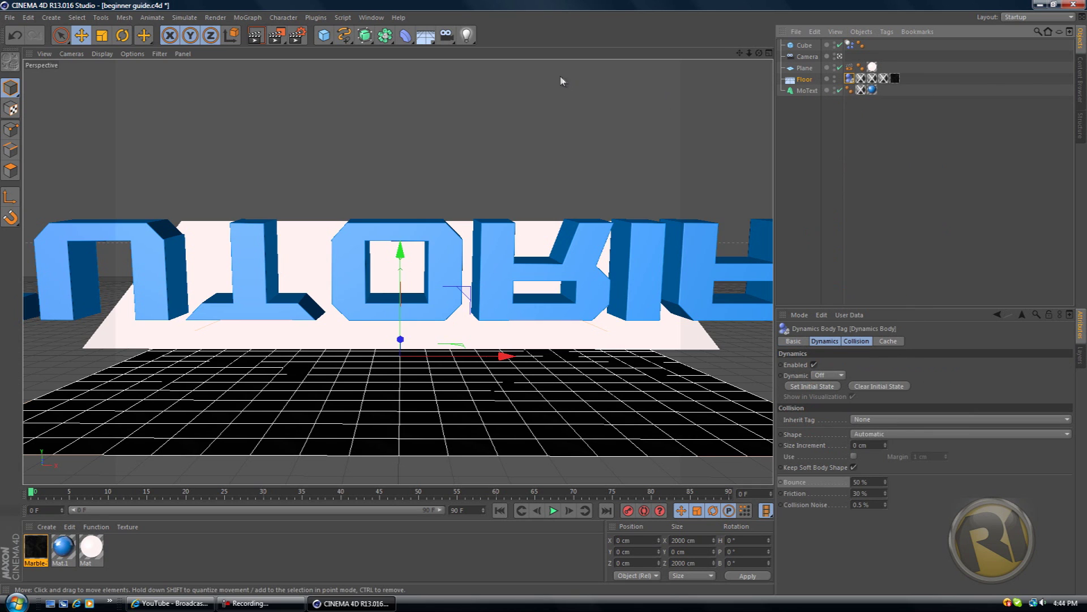
{"action": "left_click", "coordinate": [187, 18]}
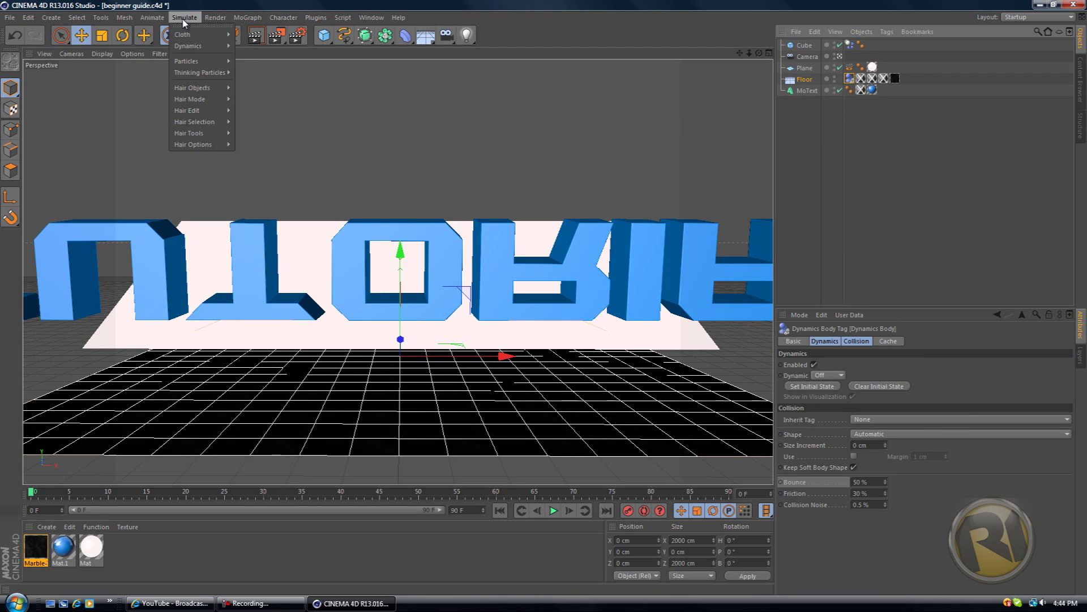
{"action": "mouse_move", "coordinate": [193, 47]}
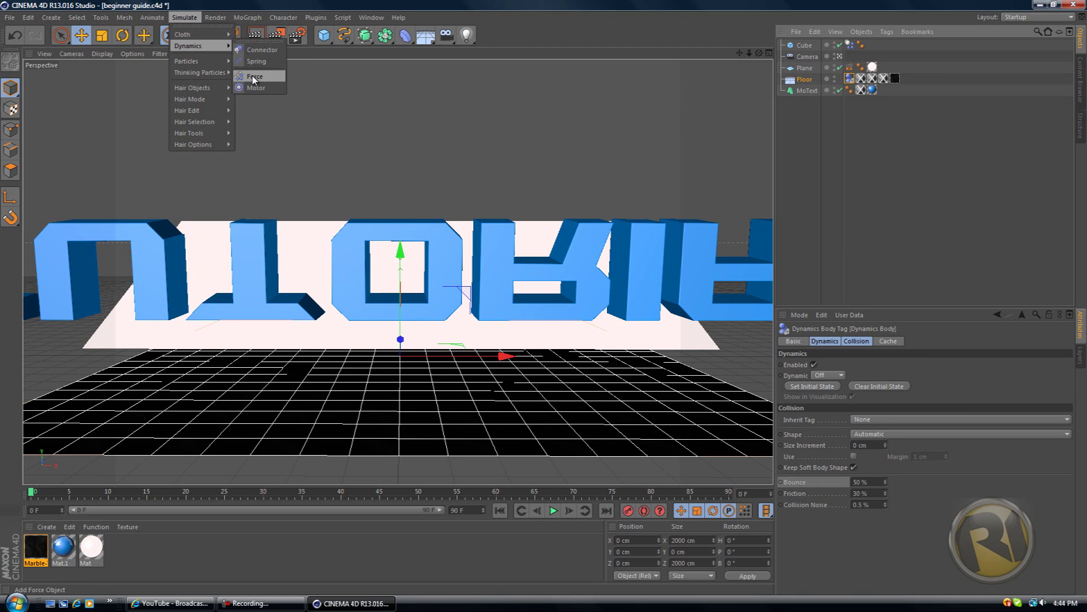
{"action": "left_click", "coordinate": [179, 10]}
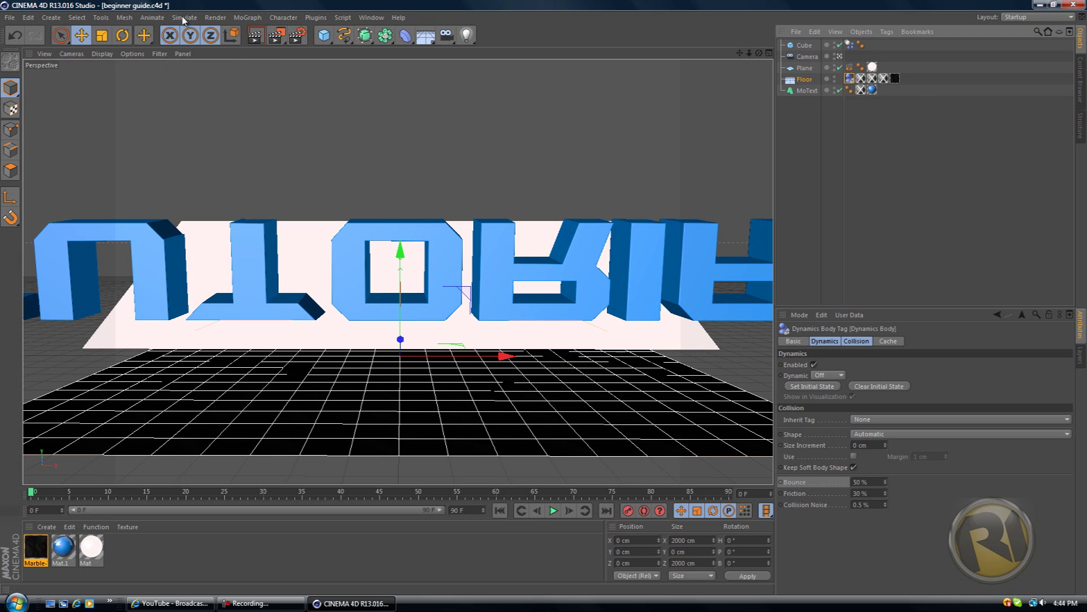
{"action": "left_click", "coordinate": [184, 18]}
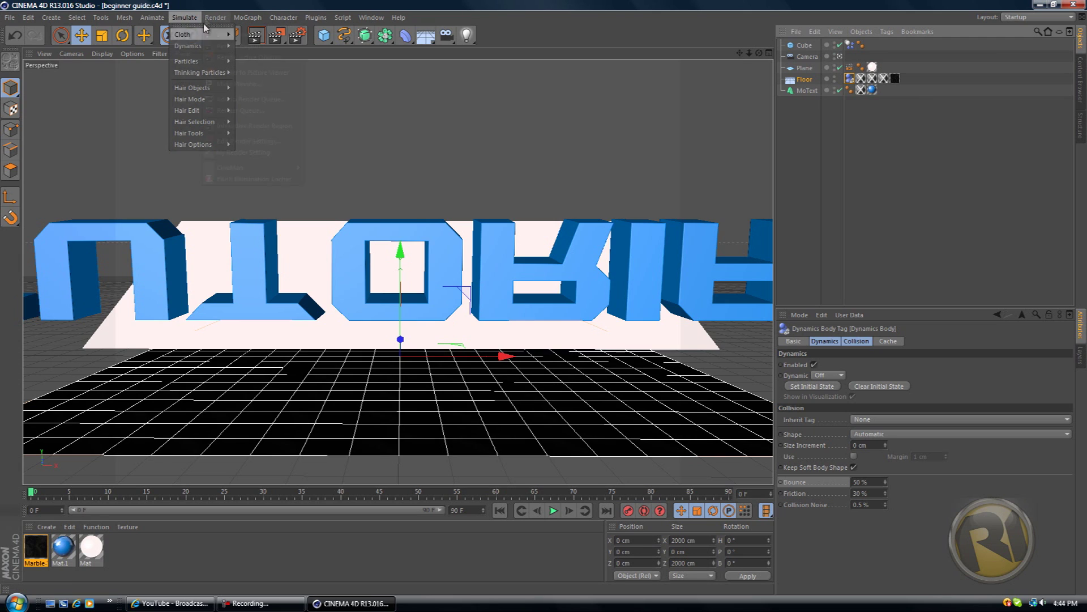
{"action": "left_click", "coordinate": [193, 19]}
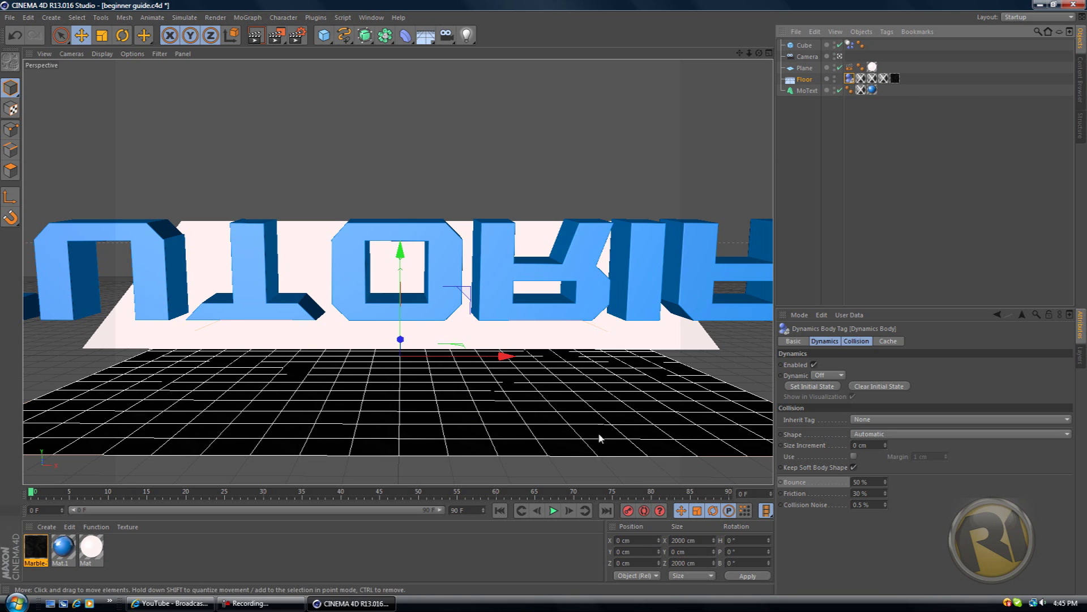
Step: Play the simulation to check how the cube lands on the collider floor
{"action": "left_click", "coordinate": [553, 511]}
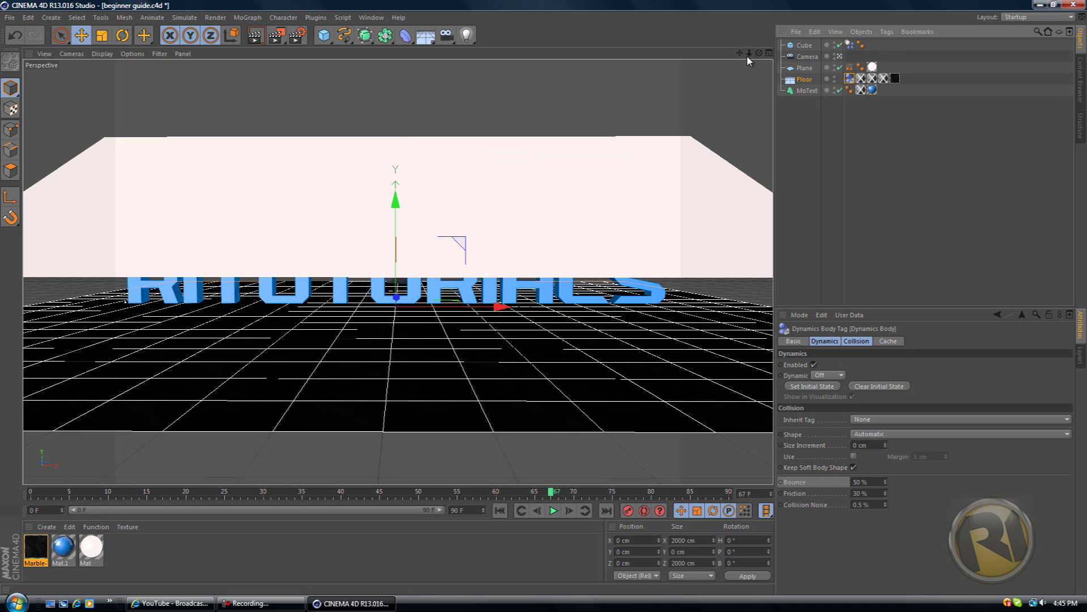
Step: Set the cube's dynamics tag to the Compound Collision Shape inherit option and a bounce of 20%, keeping Individual Elements off
{"action": "left_click", "coordinate": [849, 45]}
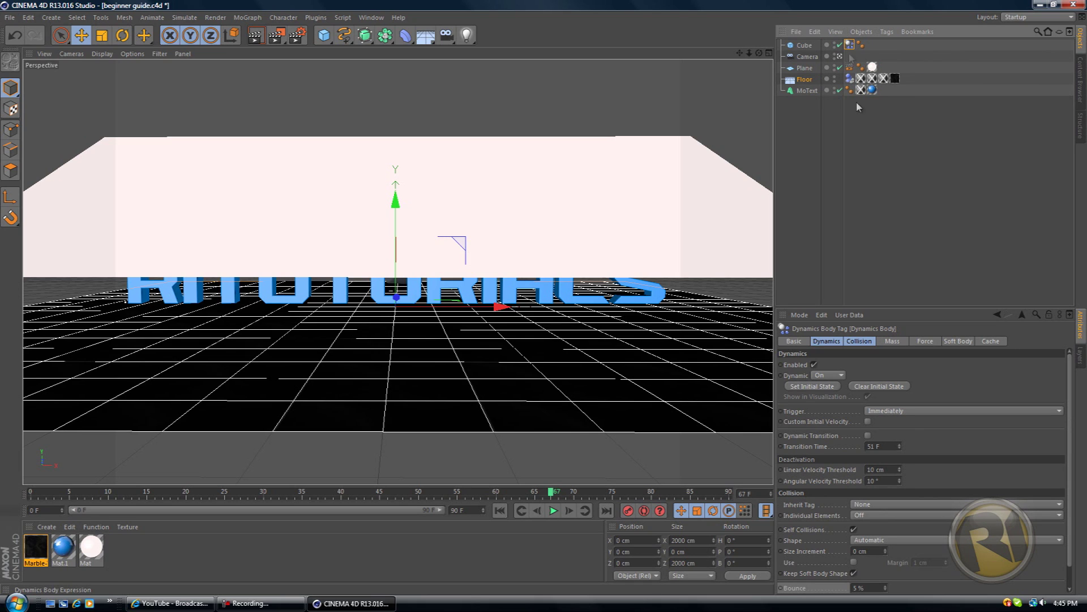
{"action": "left_click", "coordinate": [926, 504]}
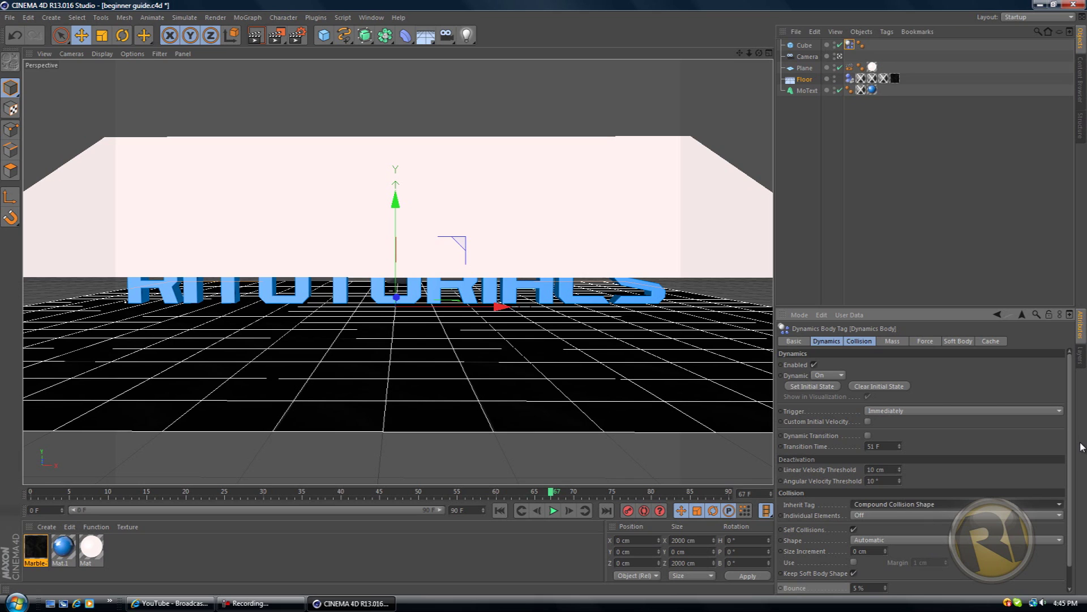
{"action": "scroll", "coordinate": [940, 507], "scroll_direction": "down", "scroll_amount": 1}
{"action": "left_click", "coordinate": [933, 496]}
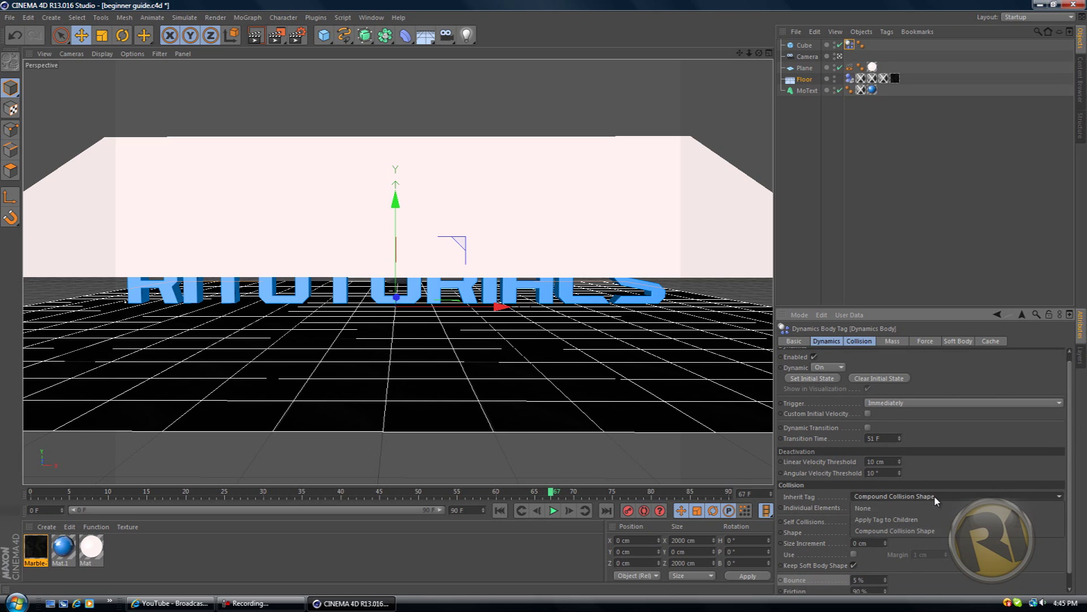
{"action": "left_click", "coordinate": [934, 495]}
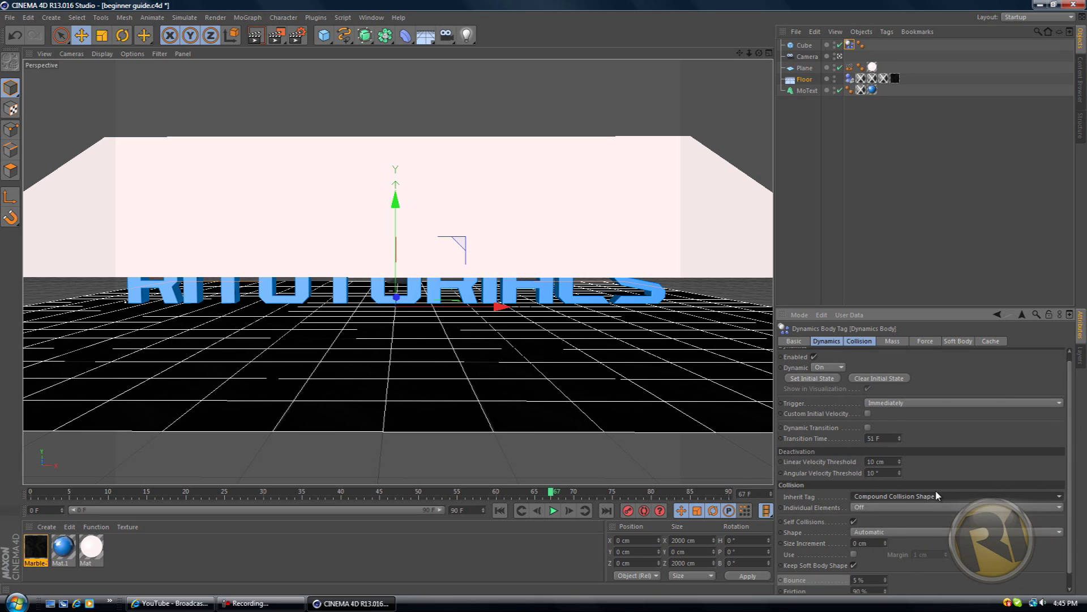
{"action": "scroll", "coordinate": [937, 494], "scroll_direction": "down", "scroll_amount": 2}
{"action": "left_click", "coordinate": [938, 493]}
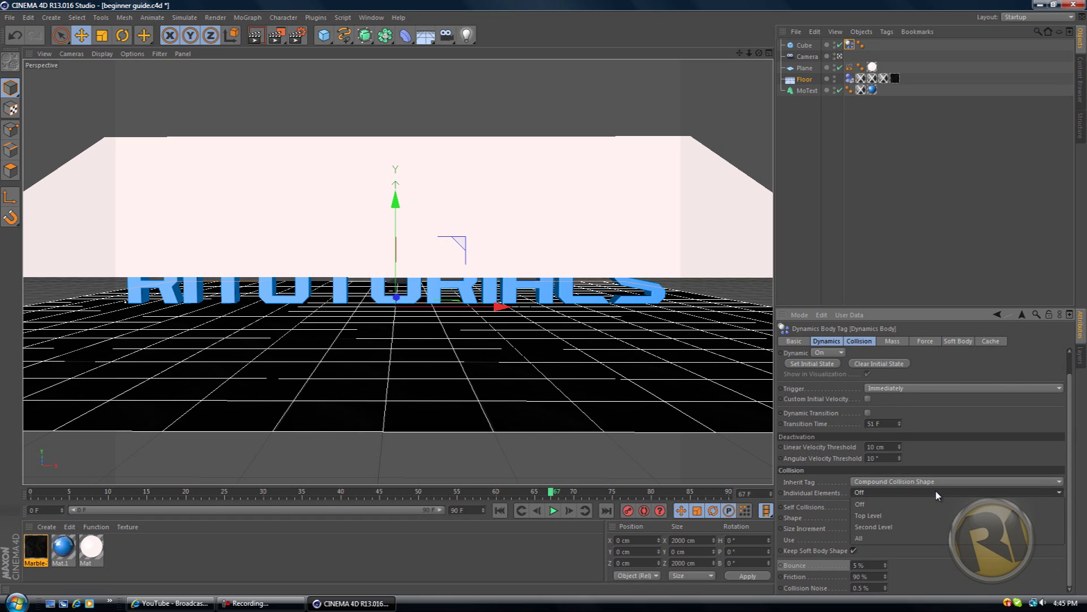
{"action": "left_click", "coordinate": [933, 503]}
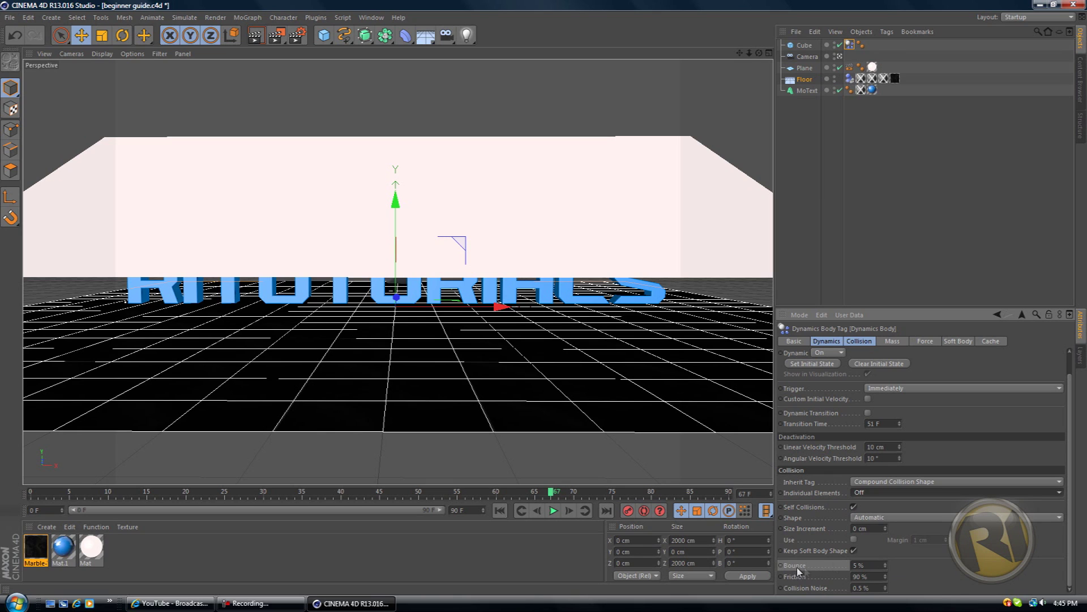
{"action": "left_click", "coordinate": [887, 564]}
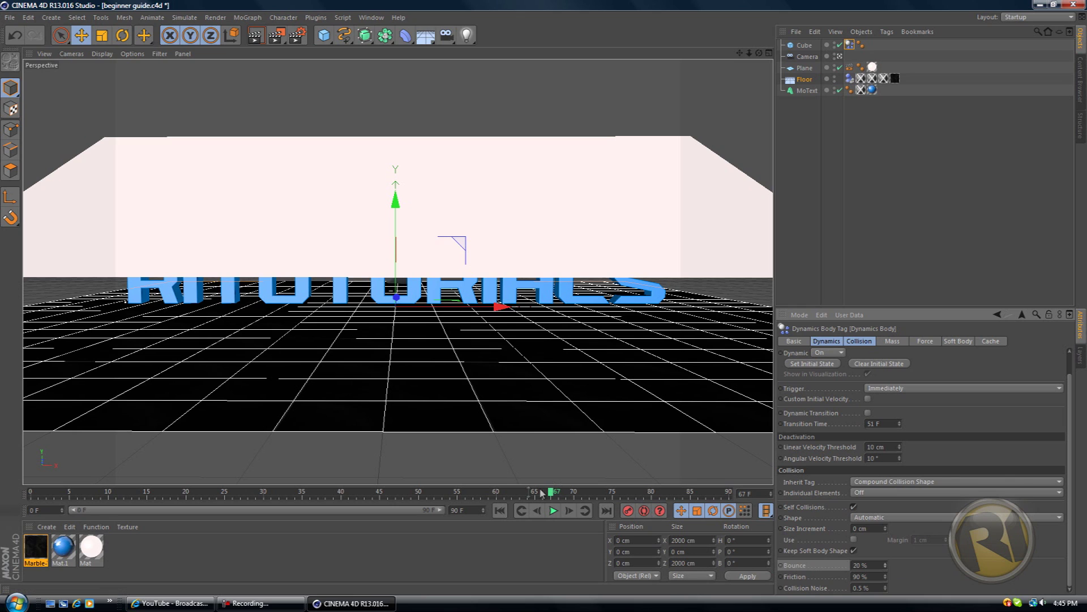
Step: Replay the simulation from the first frame to check the cube's bounce, and stop it near the end
{"action": "left_click", "coordinate": [500, 510]}
{"action": "left_click", "coordinate": [554, 510]}
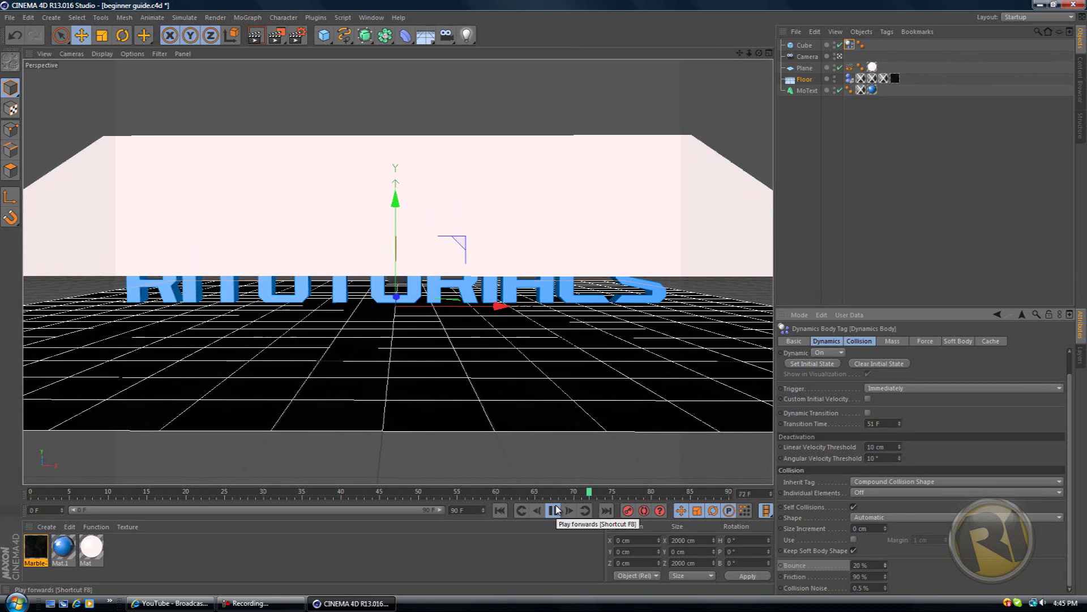
{"action": "left_click", "coordinate": [554, 510]}
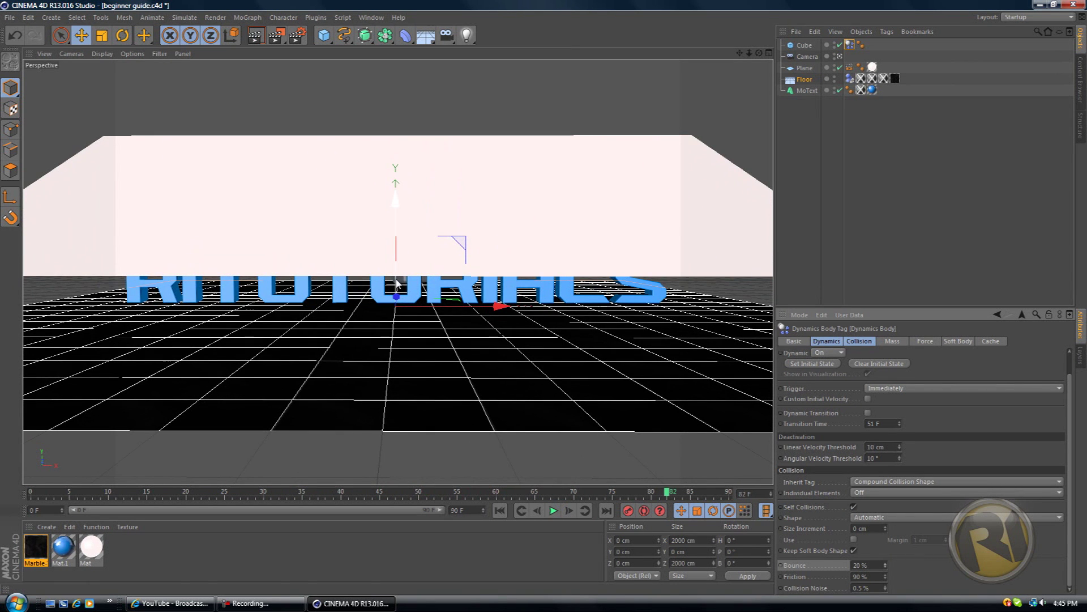
Step: Rewind to frame 0, duplicate the cube, and move the copy along X to about -180 cm
{"action": "left_click", "coordinate": [803, 46]}
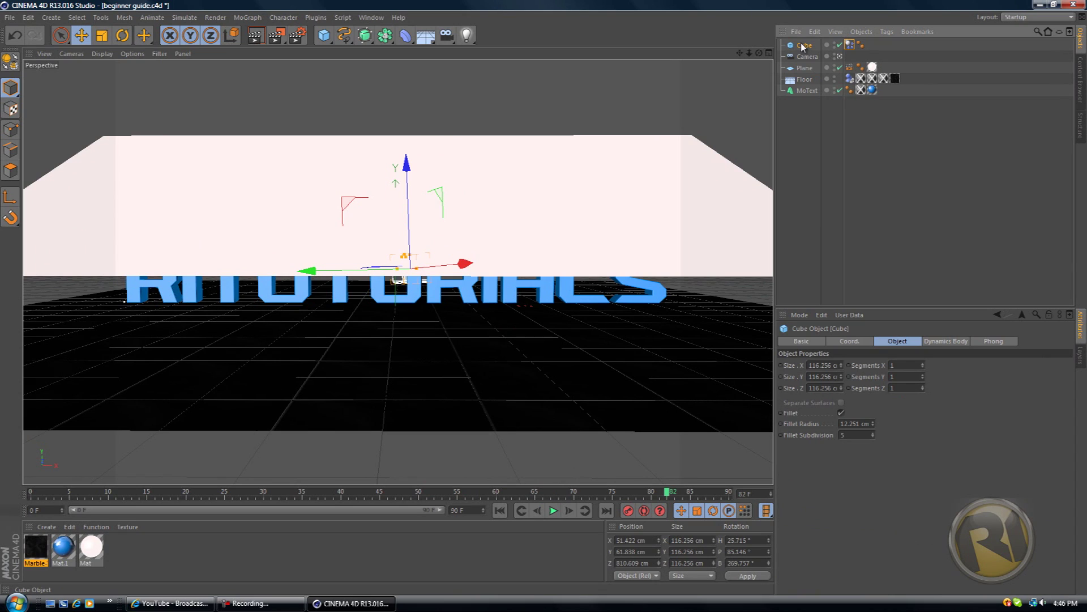
{"action": "left_click", "coordinate": [500, 511]}
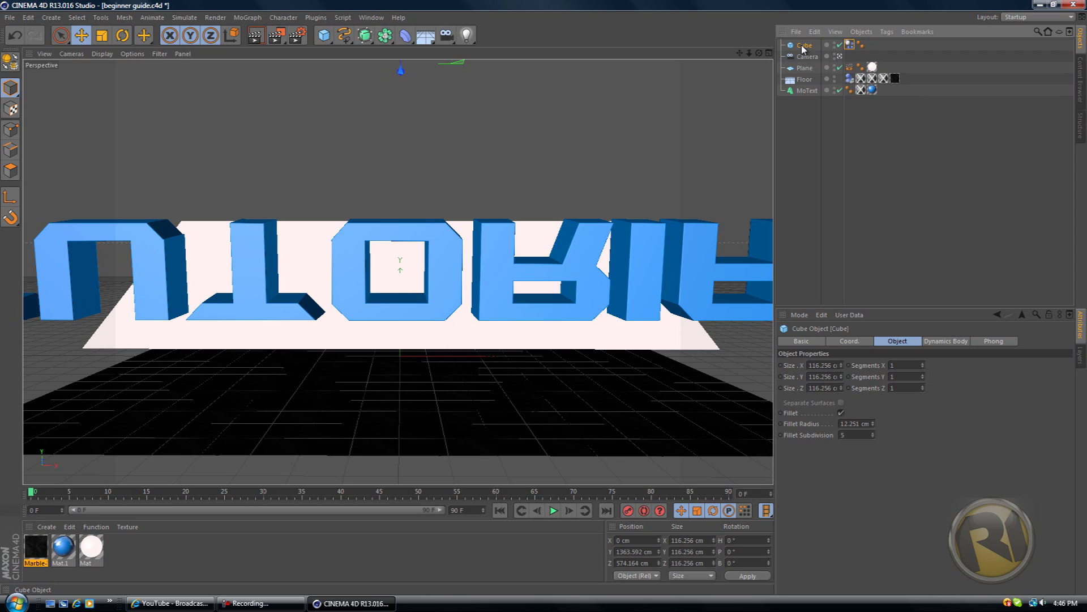
{"action": "key", "text": "ctrl+v"}
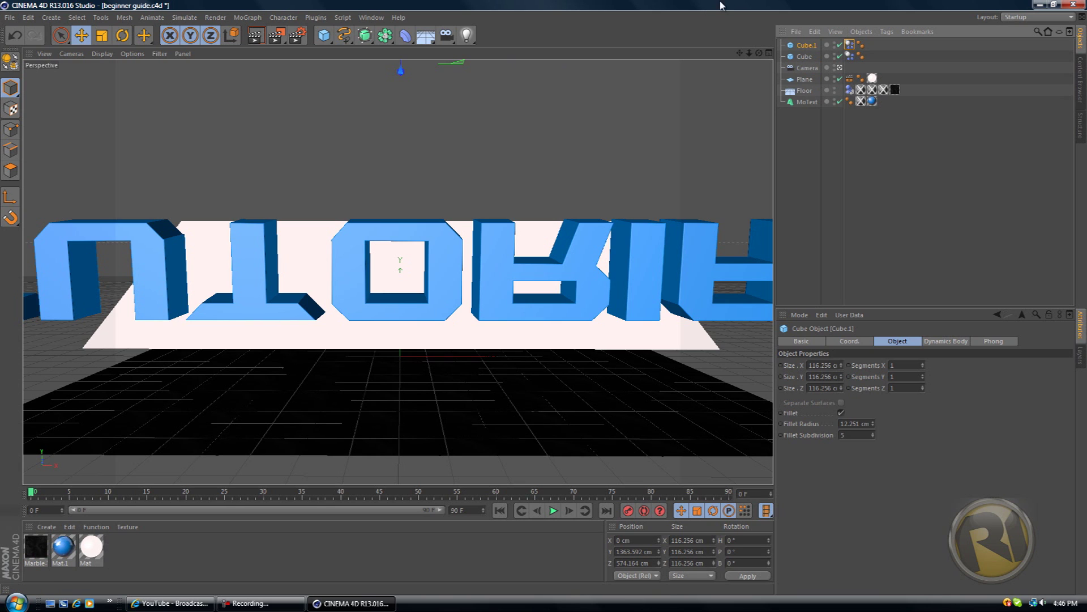
{"action": "left_click_drag", "start_coordinate": [739, 54], "coordinate": [440, 128]}
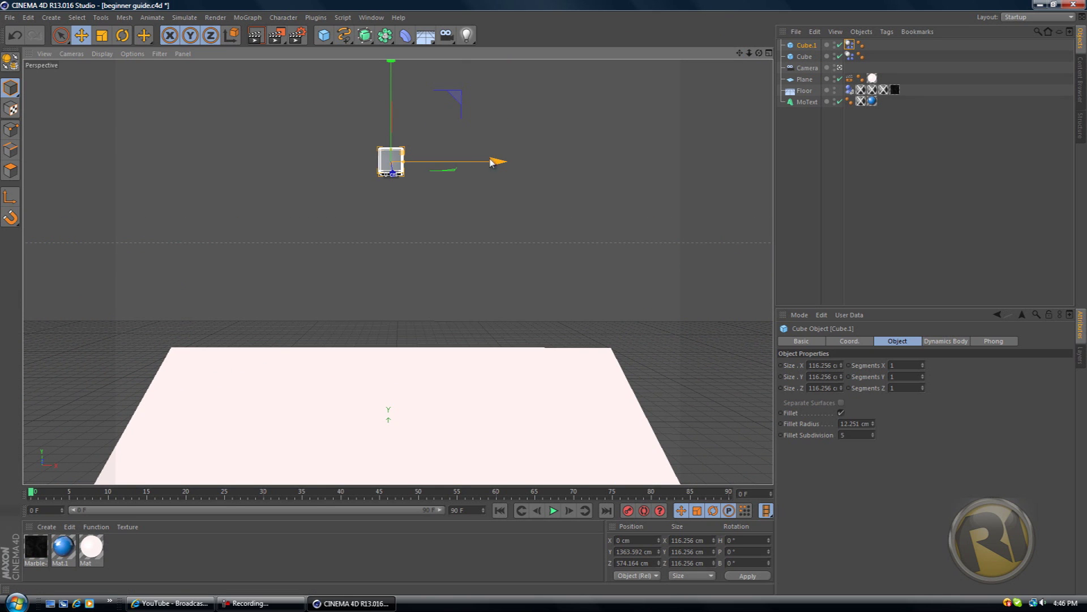
{"action": "left_click_drag", "start_coordinate": [494, 163], "coordinate": [456, 165]}
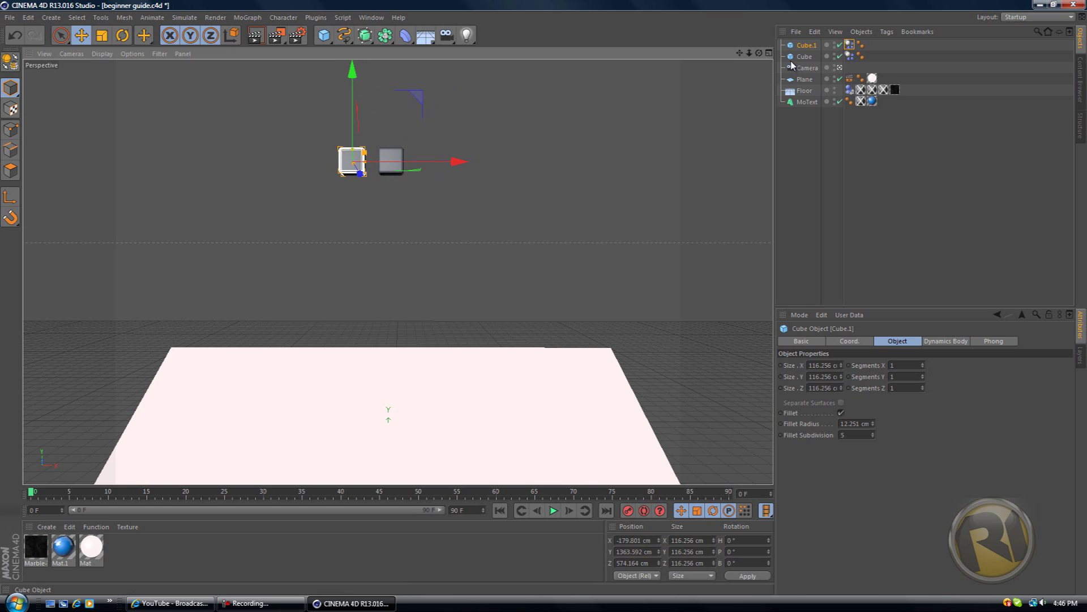
Step: Make two more copies of the original cube and place them in the row at X about 192 cm and 382 cm
{"action": "left_click", "coordinate": [804, 56]}
{"action": "key", "text": "ctrl+c"}
{"action": "key", "text": "ctrl+v"}
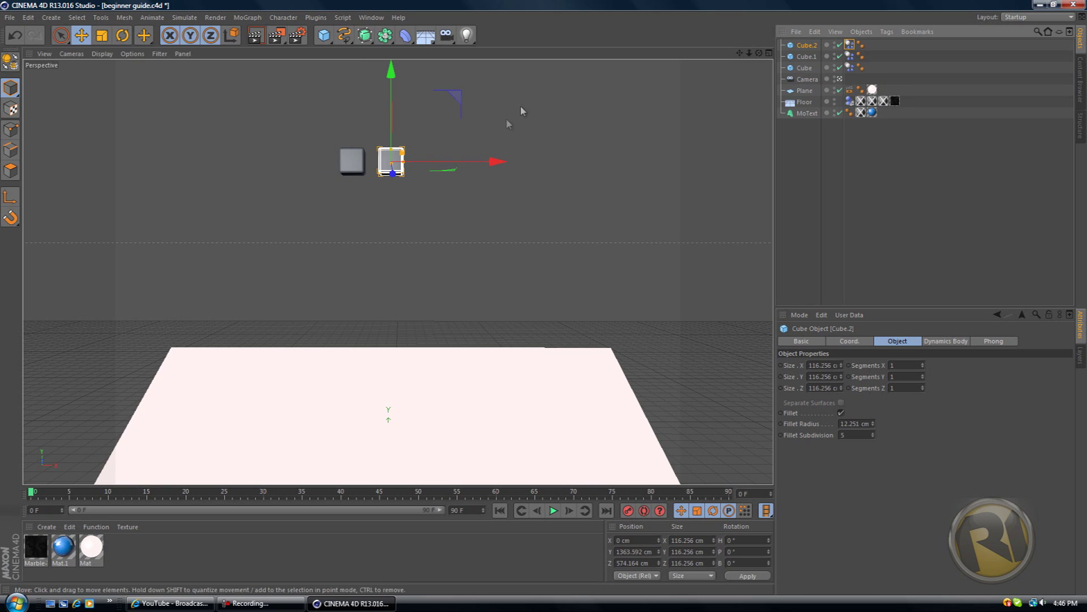
{"action": "left_click_drag", "start_coordinate": [461, 165], "coordinate": [505, 165]}
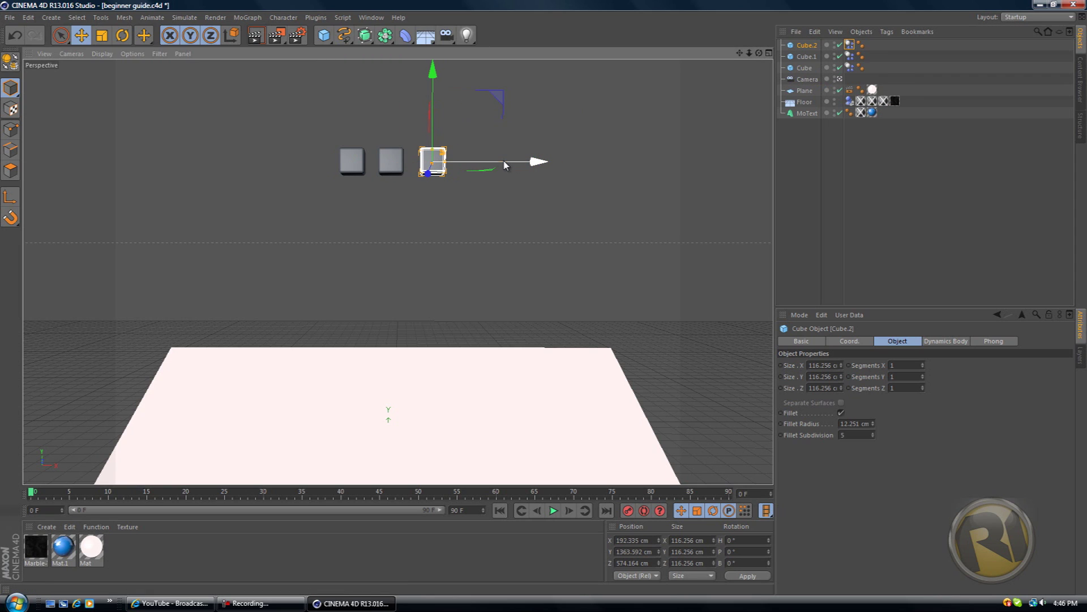
{"action": "key", "text": "ctrl+v"}
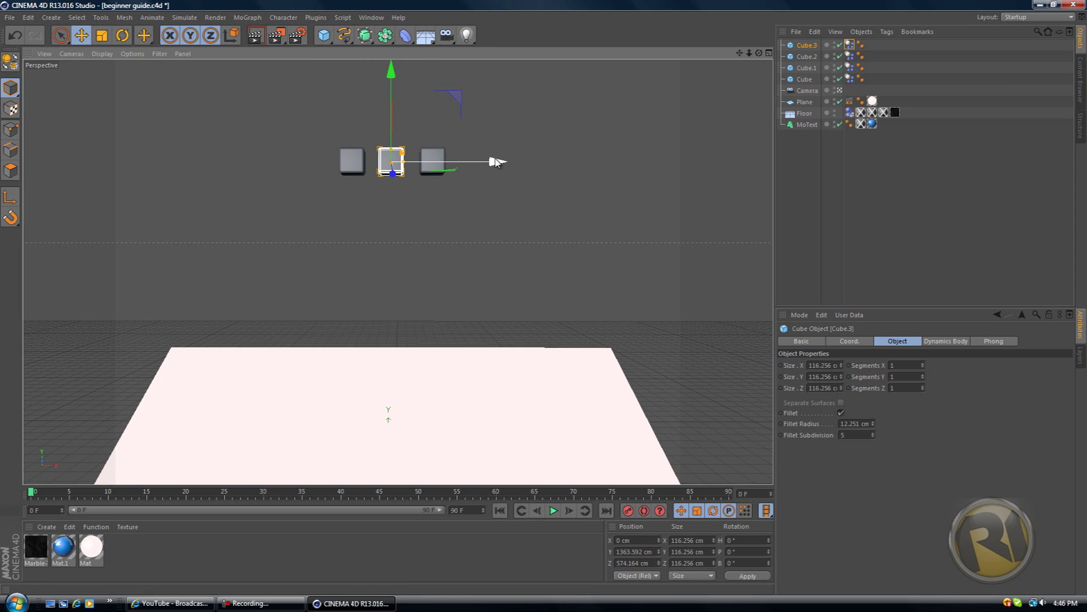
{"action": "left_click_drag", "start_coordinate": [496, 162], "coordinate": [579, 162]}
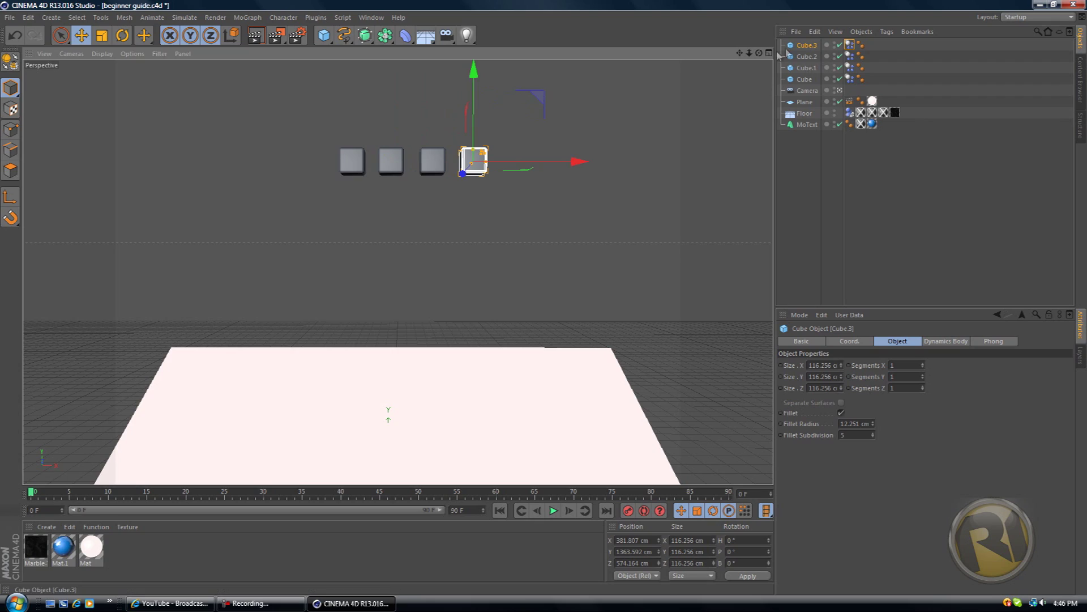
Step: Move Cube.3 inward and upward to X about 304 cm and Y about 1465 cm
{"action": "left_click_drag", "start_coordinate": [759, 53], "coordinate": [646, 116]}
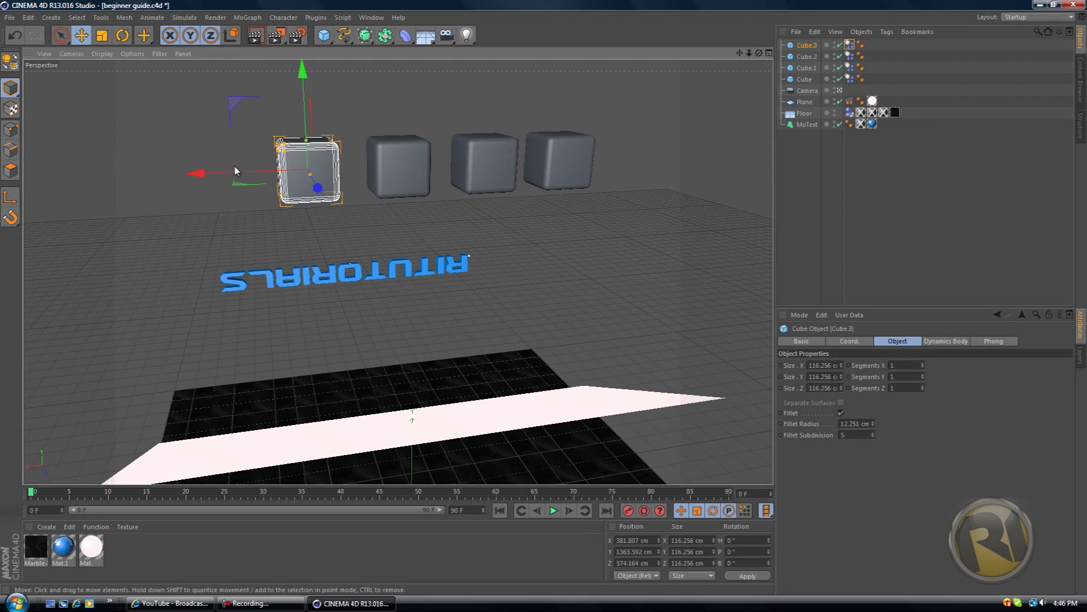
{"action": "left_click_drag", "start_coordinate": [238, 172], "coordinate": [277, 163]}
{"action": "mouse_move", "coordinate": [340, 84]}
{"action": "left_mouse_down"}
{"action": "mouse_move", "coordinate": [340, 39]}
{"action": "mouse_move", "coordinate": [545, 302]}
{"action": "mouse_move", "coordinate": [347, 91]}
{"action": "left_mouse_up"}
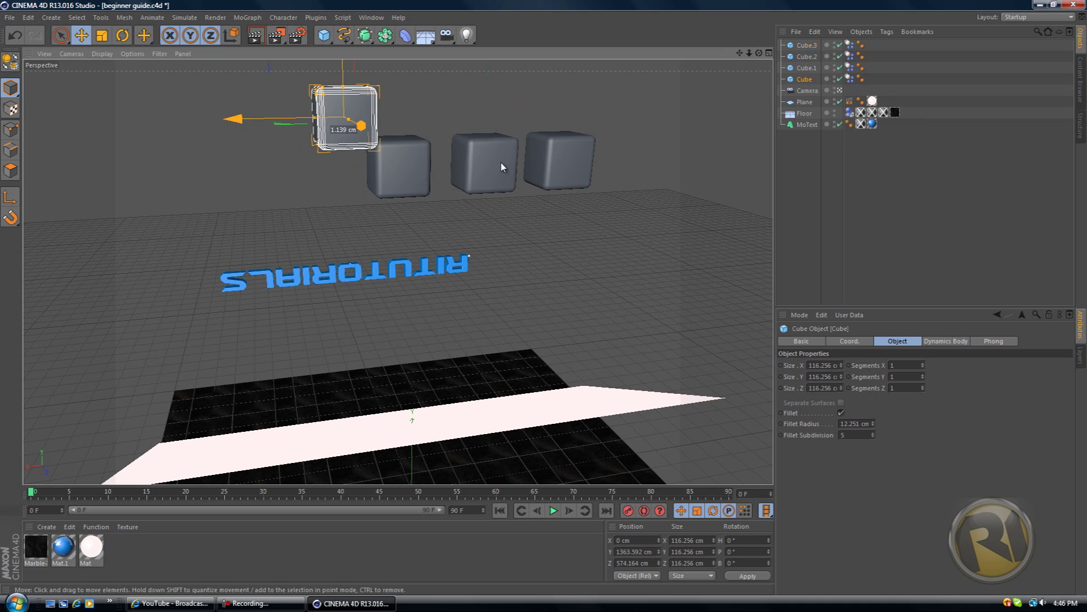
Step: Shift the original Cube along X to about 49 cm, closer to Cube.2
{"action": "left_click", "coordinate": [453, 174]}
{"action": "left_click_drag", "start_coordinate": [420, 171], "coordinate": [384, 165]}
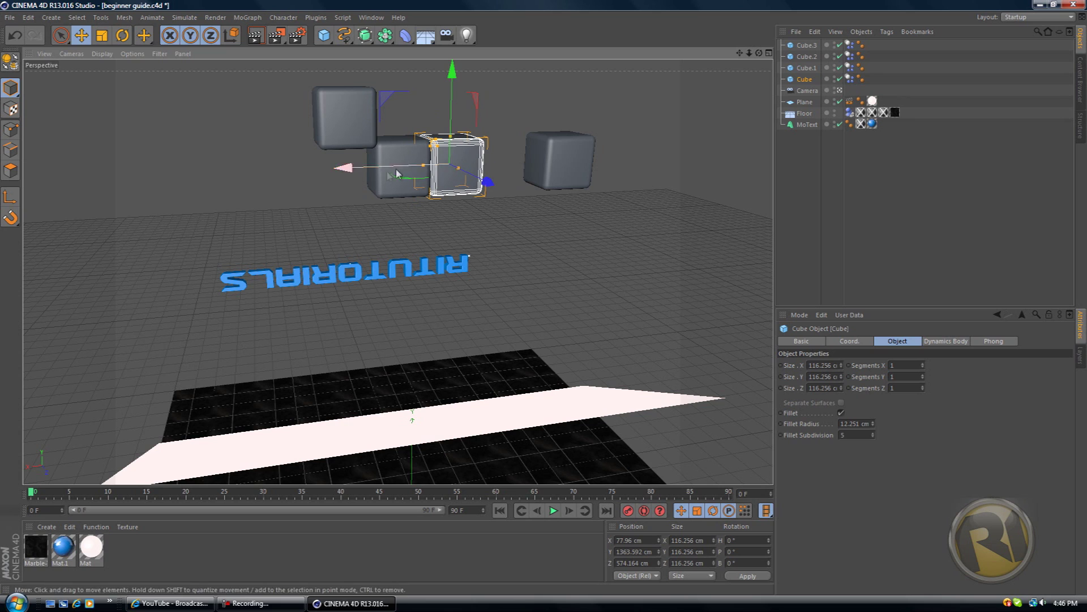
{"action": "left_click_drag", "start_coordinate": [386, 170], "coordinate": [399, 162]}
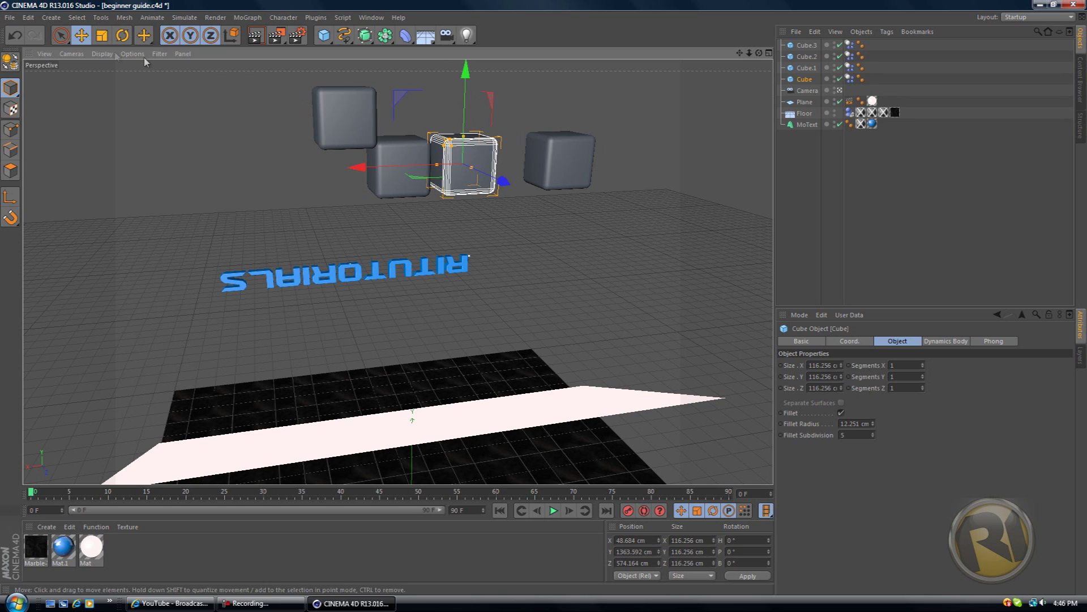
Step: Rotate the original Cube to a pitch of about -27° and Cube.2 to a heading of about 23°
{"action": "left_click", "coordinate": [122, 35]}
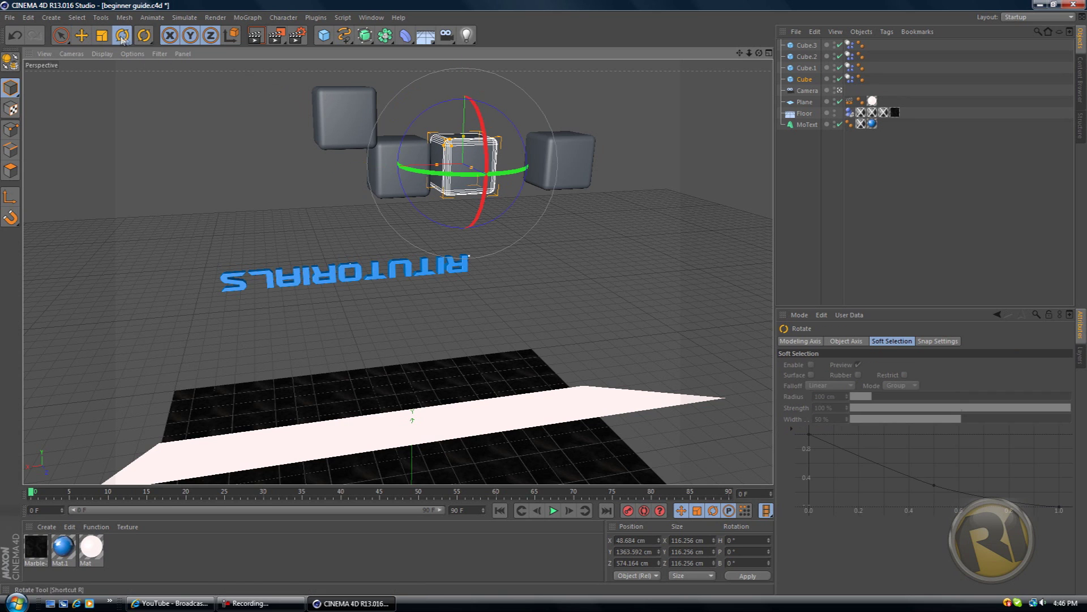
{"action": "left_click_drag", "start_coordinate": [484, 121], "coordinate": [488, 138]}
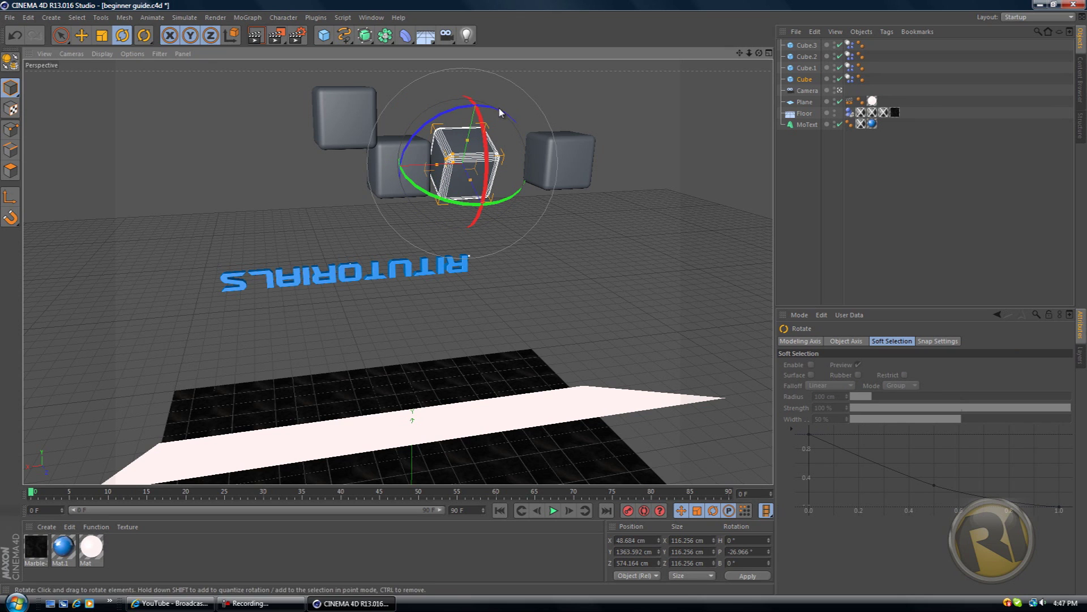
{"action": "left_click", "coordinate": [386, 169]}
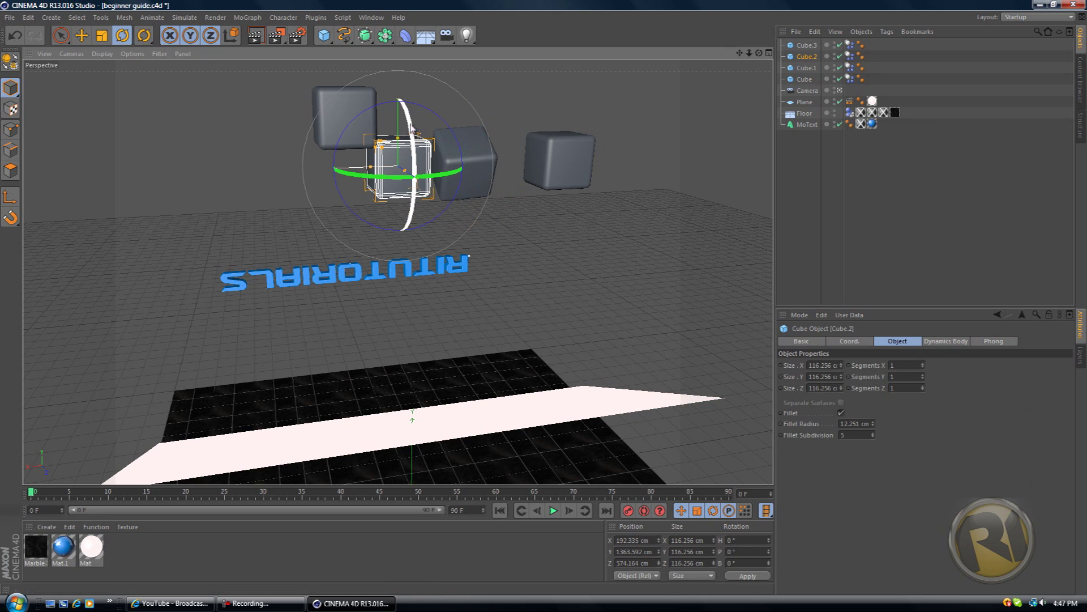
{"action": "left_click_drag", "start_coordinate": [390, 176], "coordinate": [399, 175]}
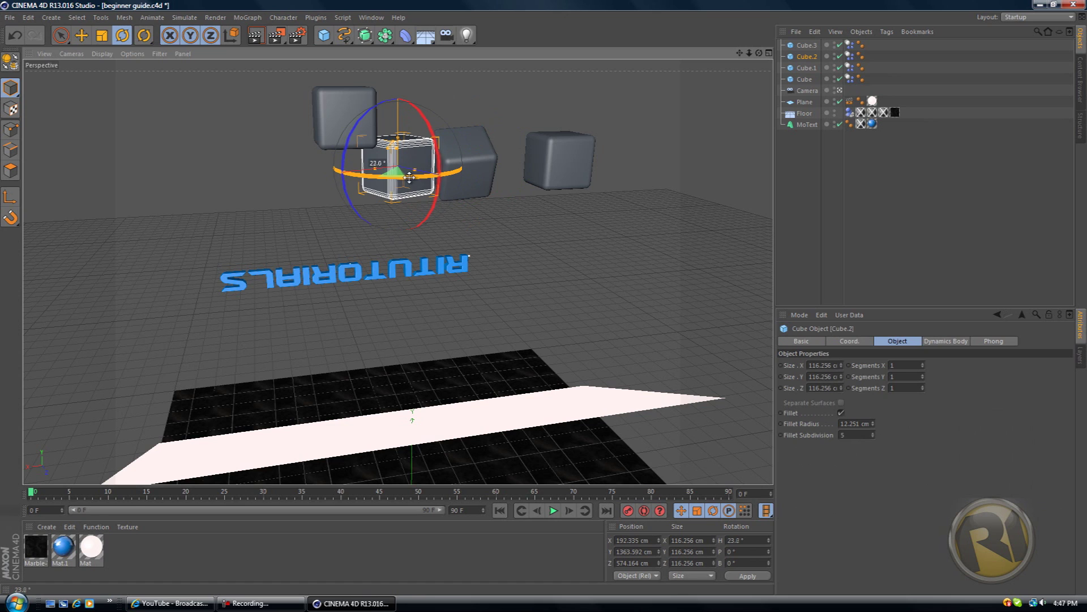
Step: Tilt the raised Cube.3 and rotate Cube.1 to a pitch of about -8°
{"action": "left_click", "coordinate": [356, 104]}
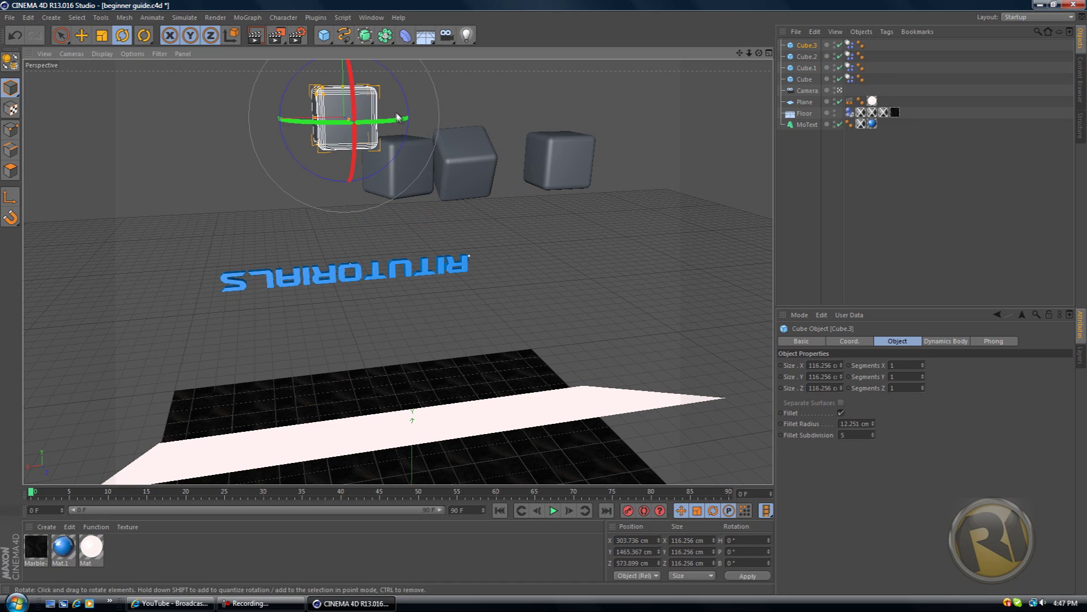
{"action": "left_click_drag", "start_coordinate": [403, 119], "coordinate": [385, 147]}
{"action": "left_click", "coordinate": [570, 150]}
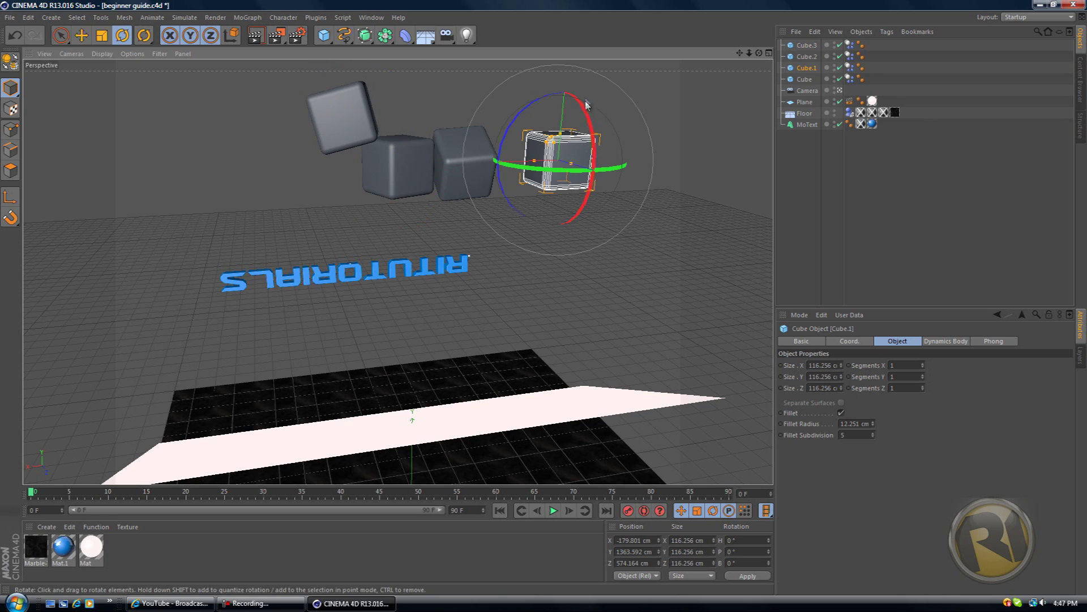
{"action": "left_click_drag", "start_coordinate": [589, 107], "coordinate": [541, 103]}
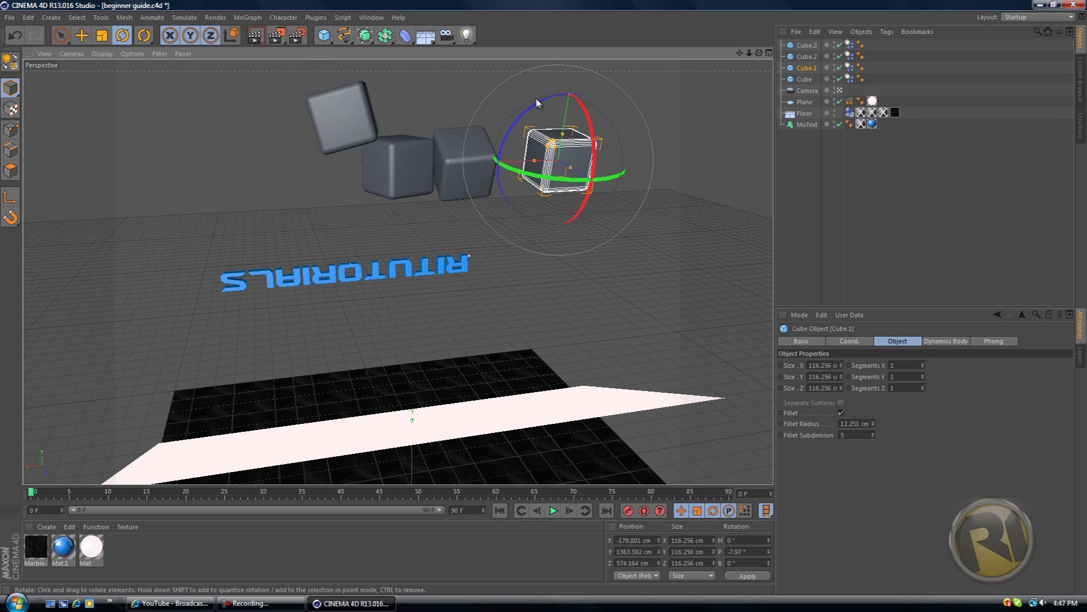
Step: Rotate Cube.1 to a heading of about 7° and a bank of about -31°
{"action": "left_click_drag", "start_coordinate": [544, 180], "coordinate": [555, 177]}
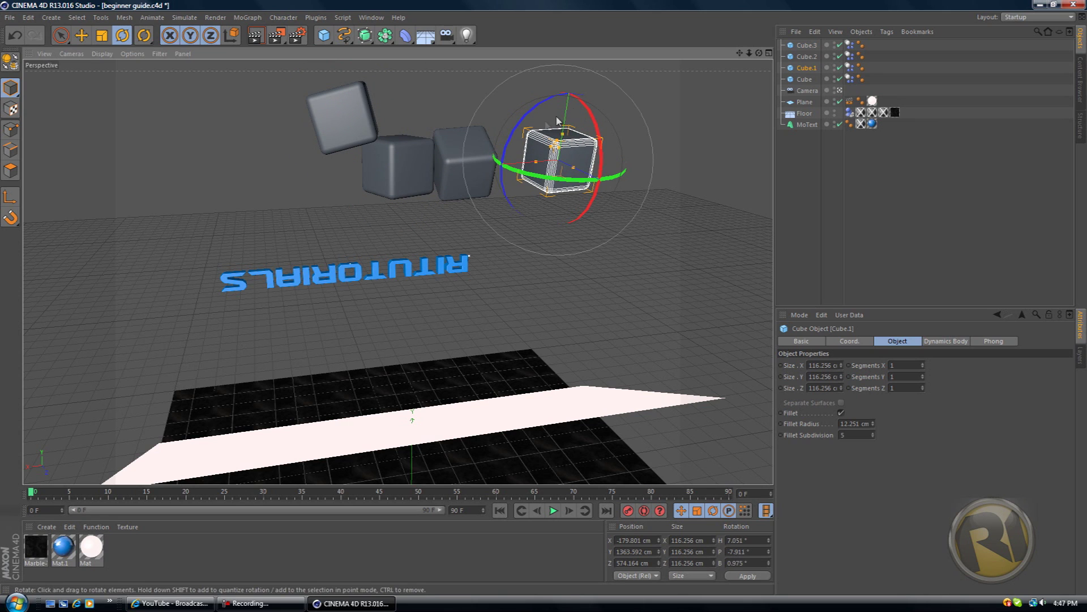
{"action": "left_click_drag", "start_coordinate": [555, 100], "coordinate": [513, 129]}
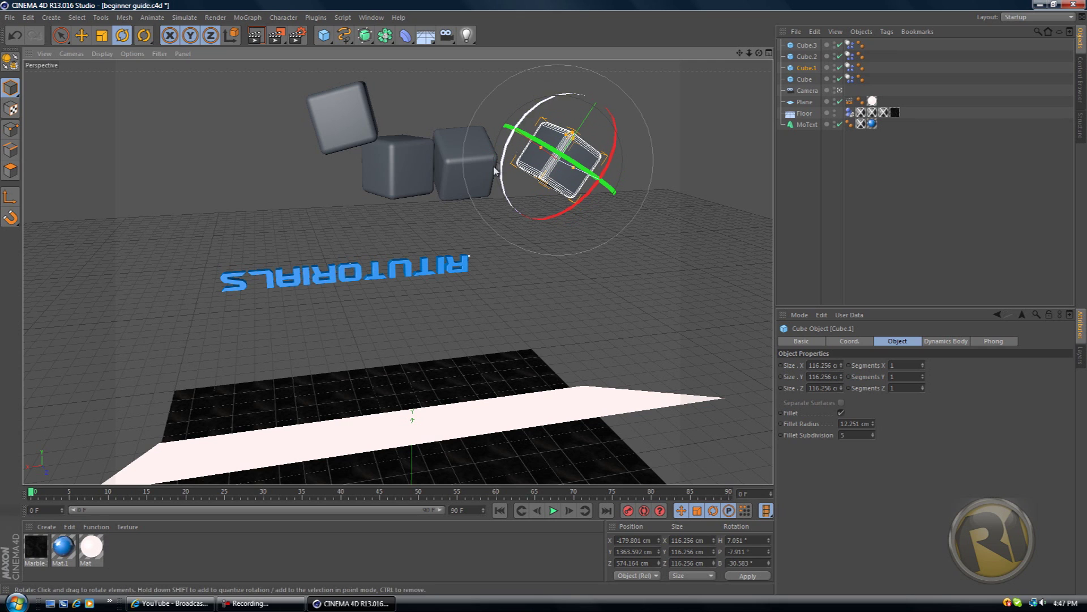
Step: Return to the earlier front view of the text and play the simulation to about frame 88
{"action": "key", "text": "ctrl+shift+z"}
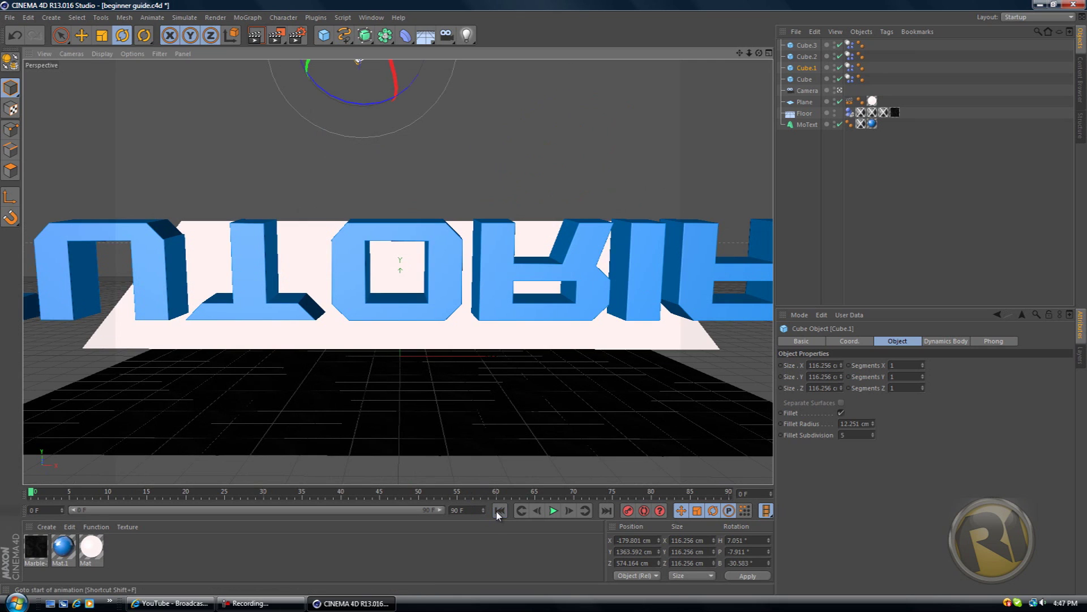
{"action": "left_click", "coordinate": [552, 510]}
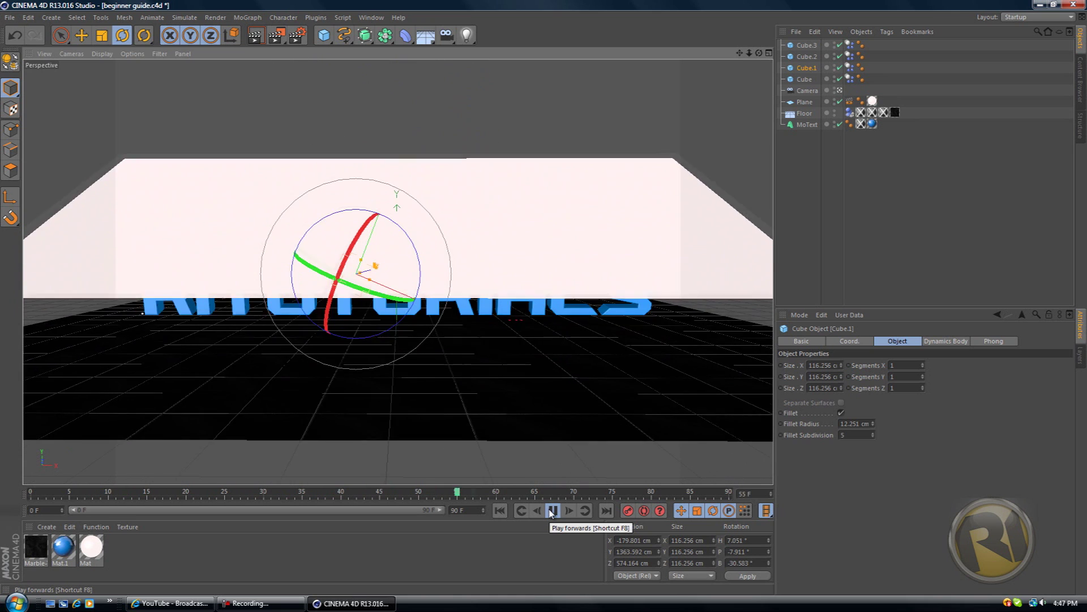
{"action": "left_click", "coordinate": [553, 510]}
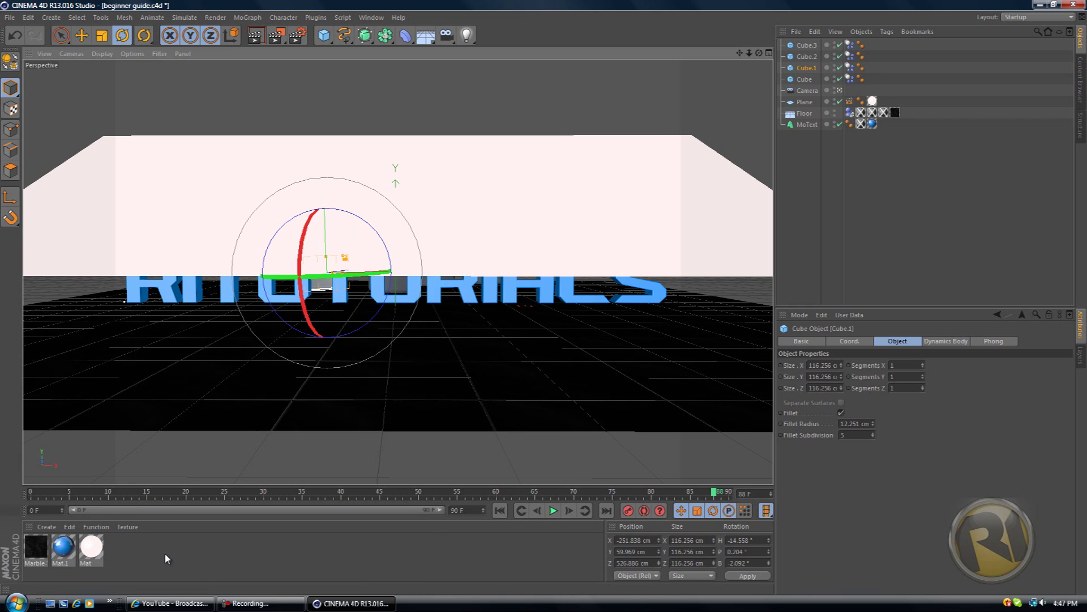
Step: Create a new material and set its color to pure red (255, 0, 0)
{"action": "double_click", "coordinate": [179, 543]}
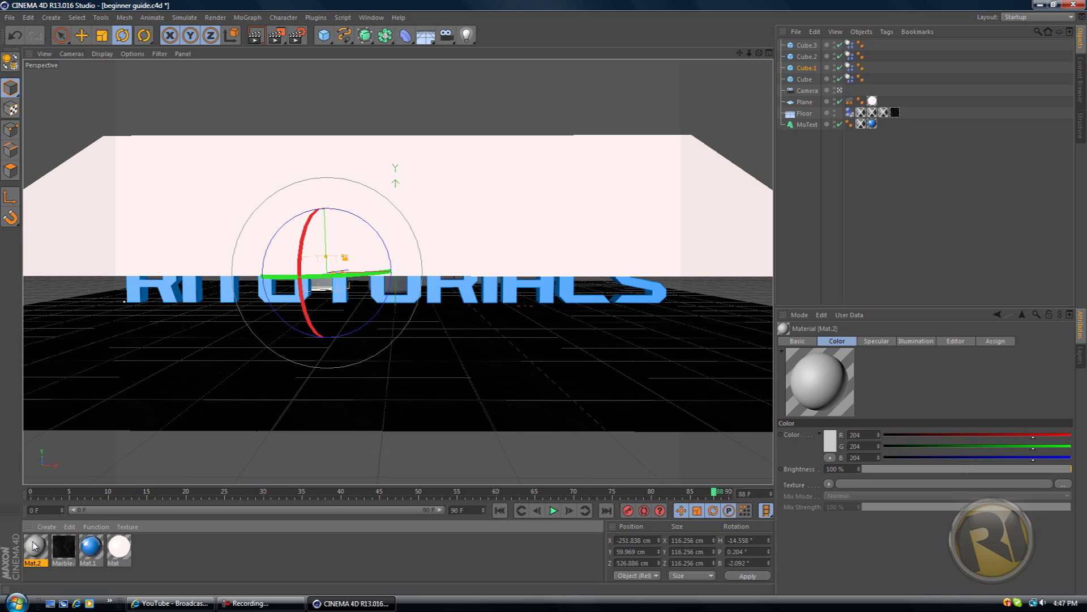
{"action": "double_click", "coordinate": [34, 546]}
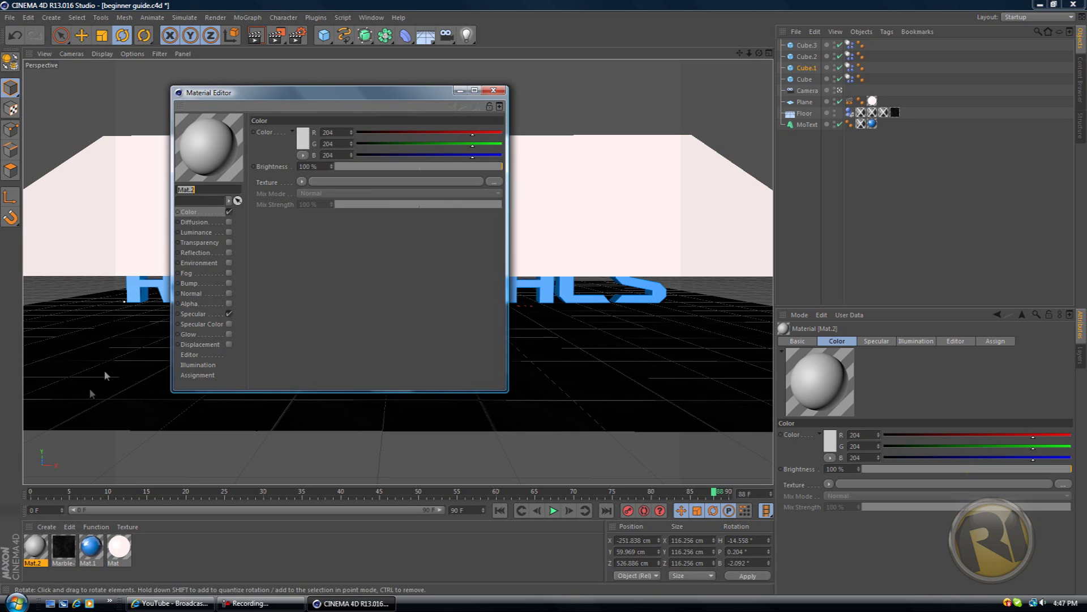
{"action": "left_click", "coordinate": [303, 138]}
{"action": "left_click_drag", "start_coordinate": [337, 104], "coordinate": [267, 91]}
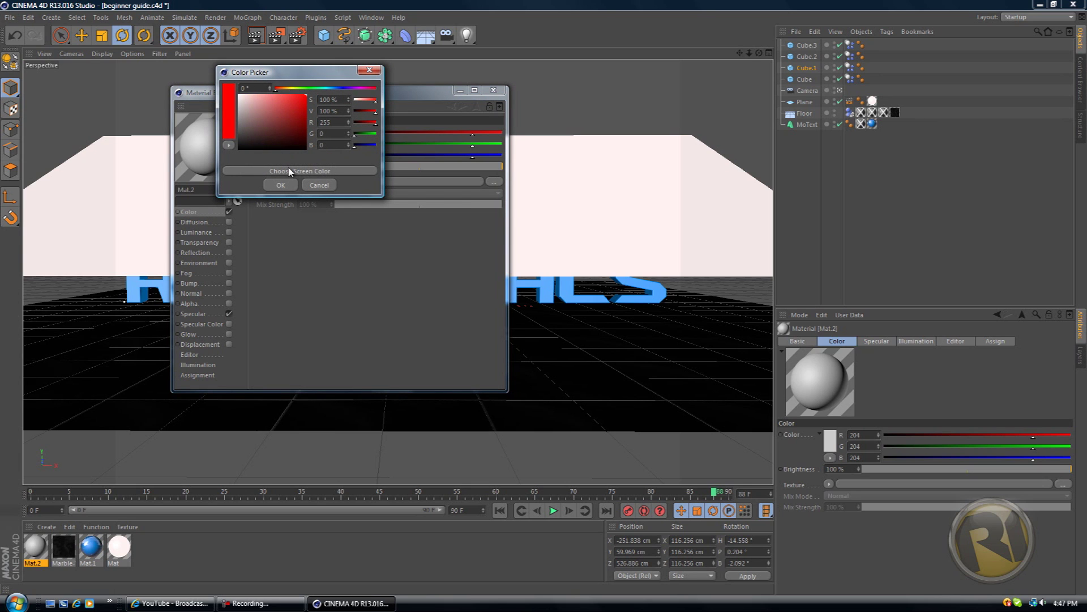
{"action": "left_click", "coordinate": [281, 185]}
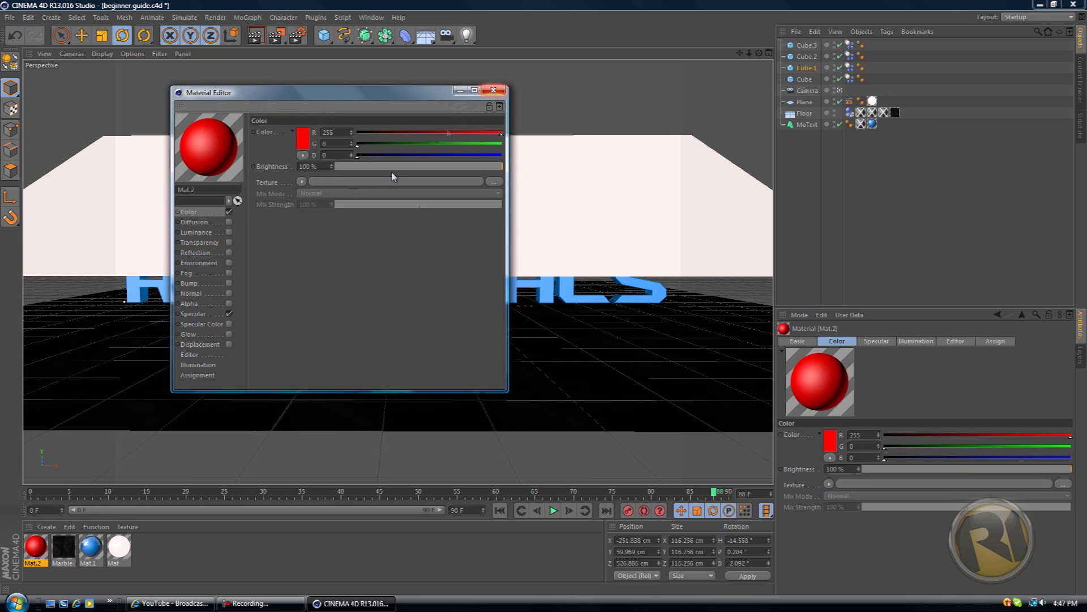
Step: Enable Reflection on the red material with a Fresnel texture and close its editor
{"action": "left_click", "coordinate": [228, 252]}
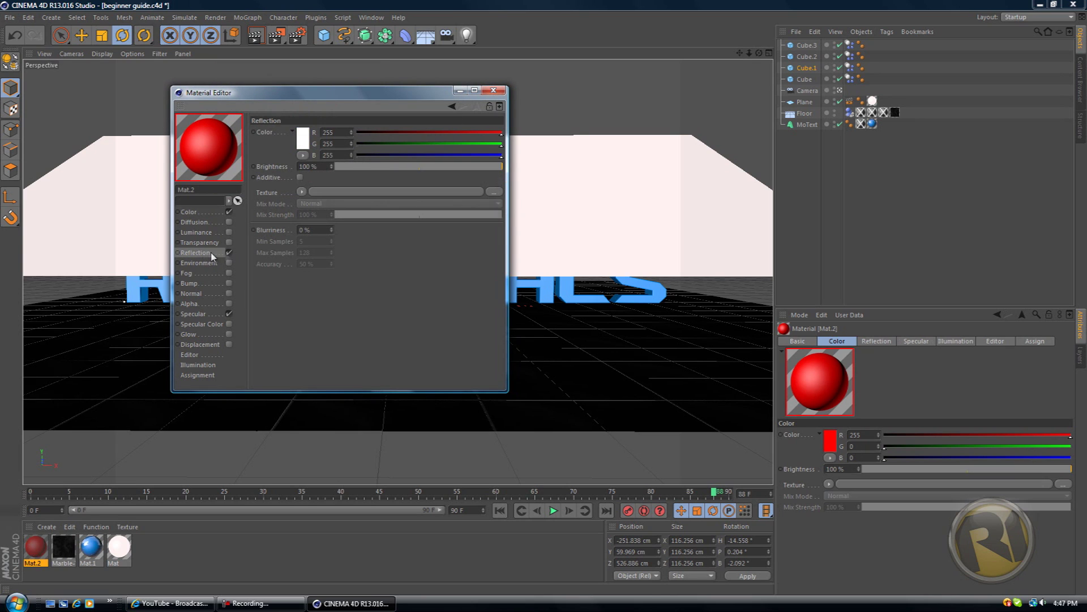
{"action": "left_click", "coordinate": [302, 192]}
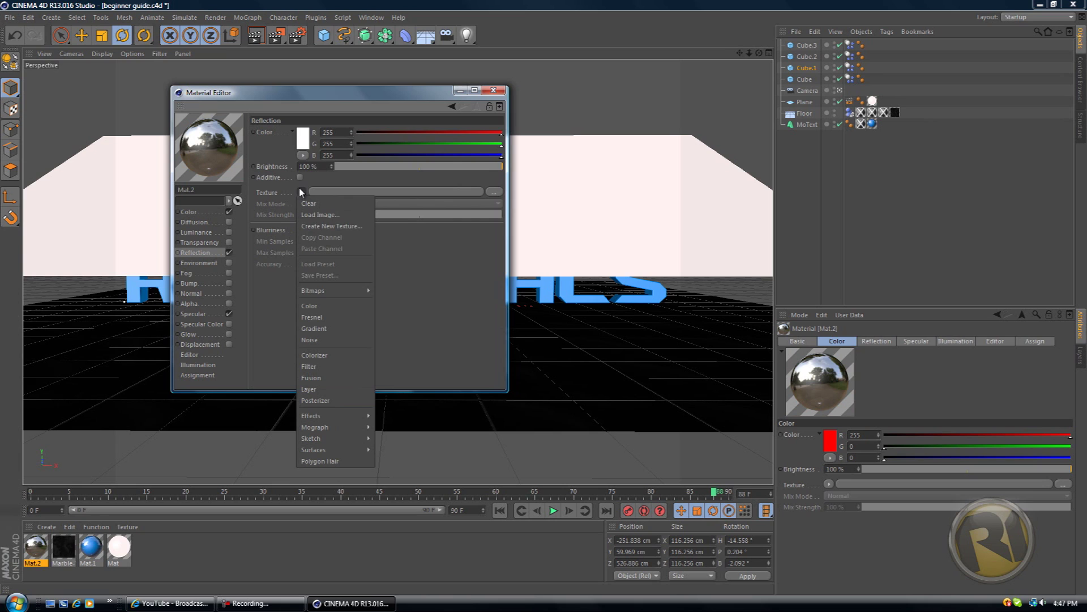
{"action": "left_click", "coordinate": [339, 317]}
{"action": "left_click", "coordinate": [493, 90]}
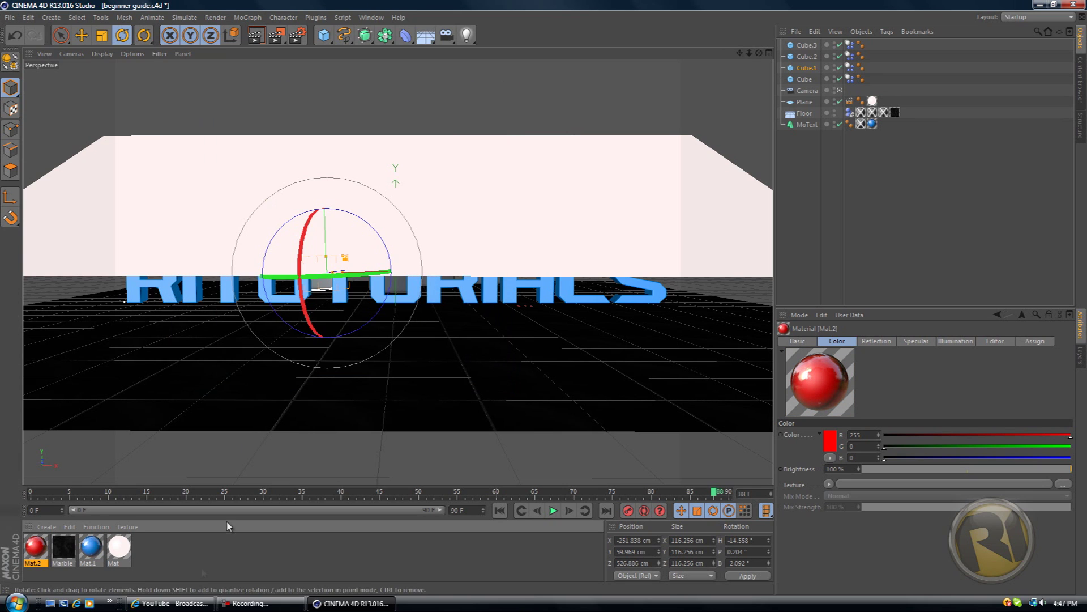
Step: Apply the red material Mat.2 to Cube, Cube.1, Cube.2 and Cube.3
{"action": "left_click_drag", "start_coordinate": [38, 552], "coordinate": [804, 85]}
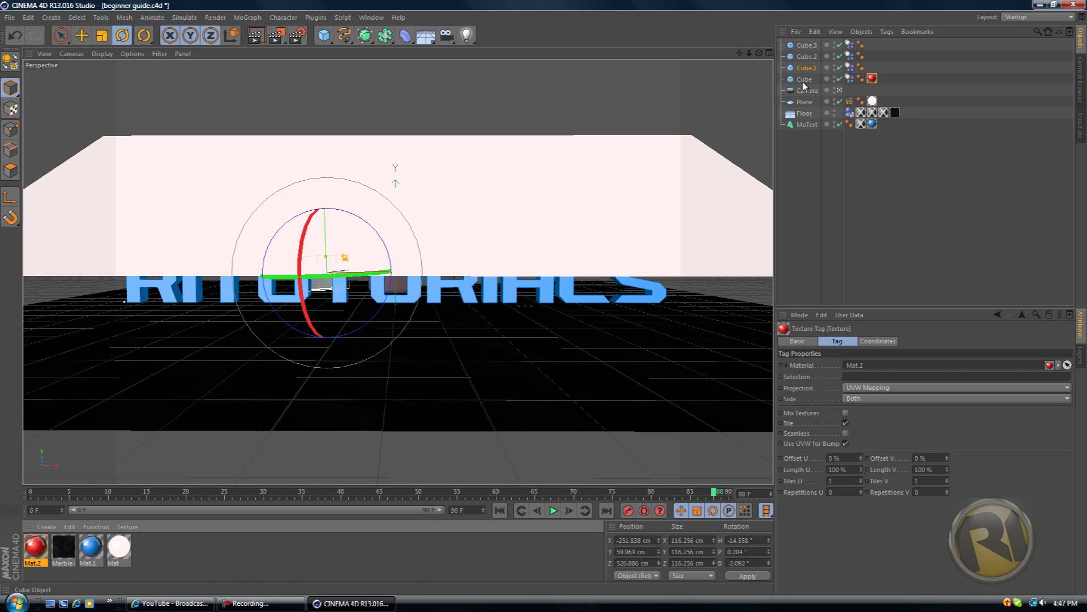
{"action": "left_click_drag", "start_coordinate": [39, 552], "coordinate": [807, 44]}
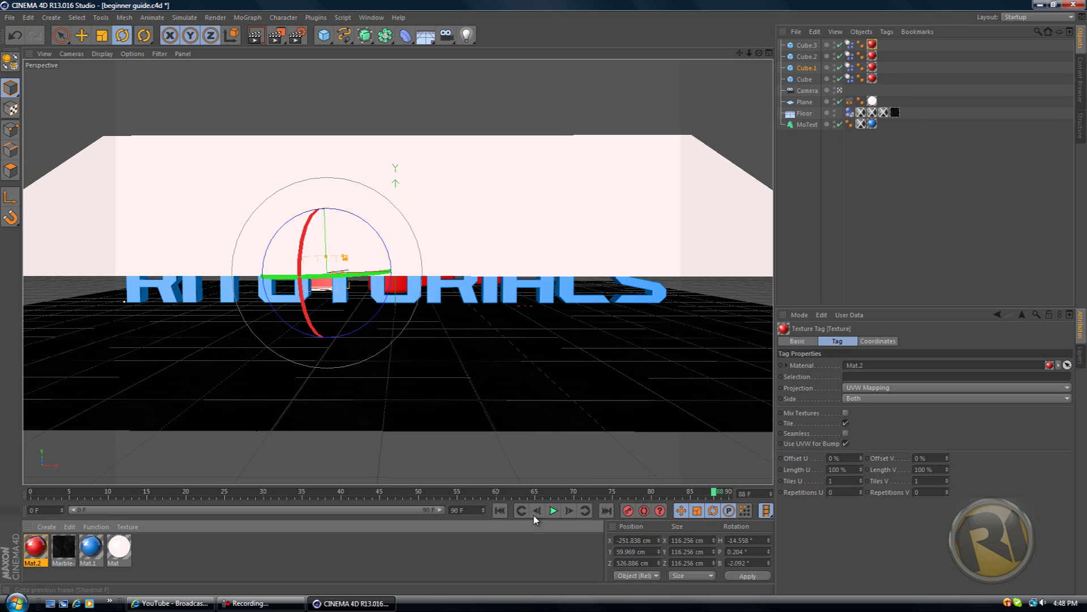
Step: Replay the simulation with the red cubes and stop it at about frame 78
{"action": "left_click", "coordinate": [553, 510]}
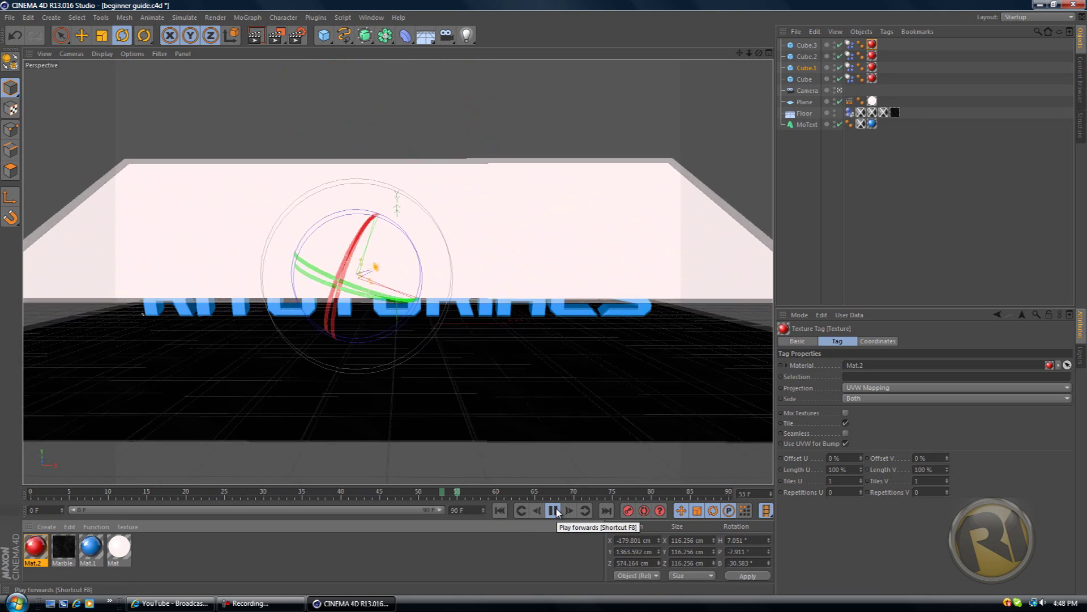
{"action": "left_click", "coordinate": [557, 512]}
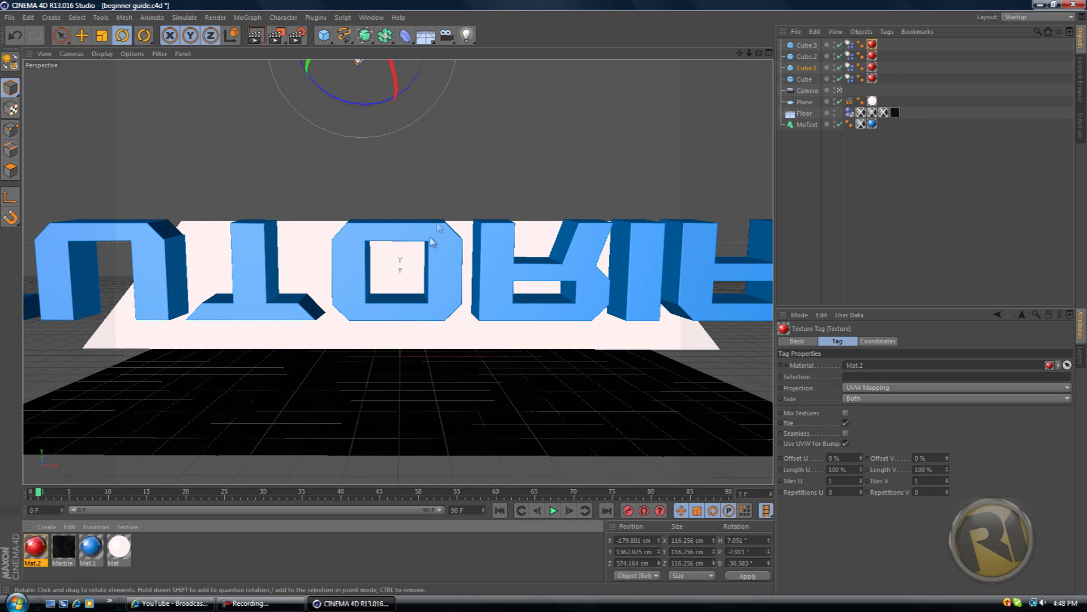
{"action": "left_click", "coordinate": [553, 511]}
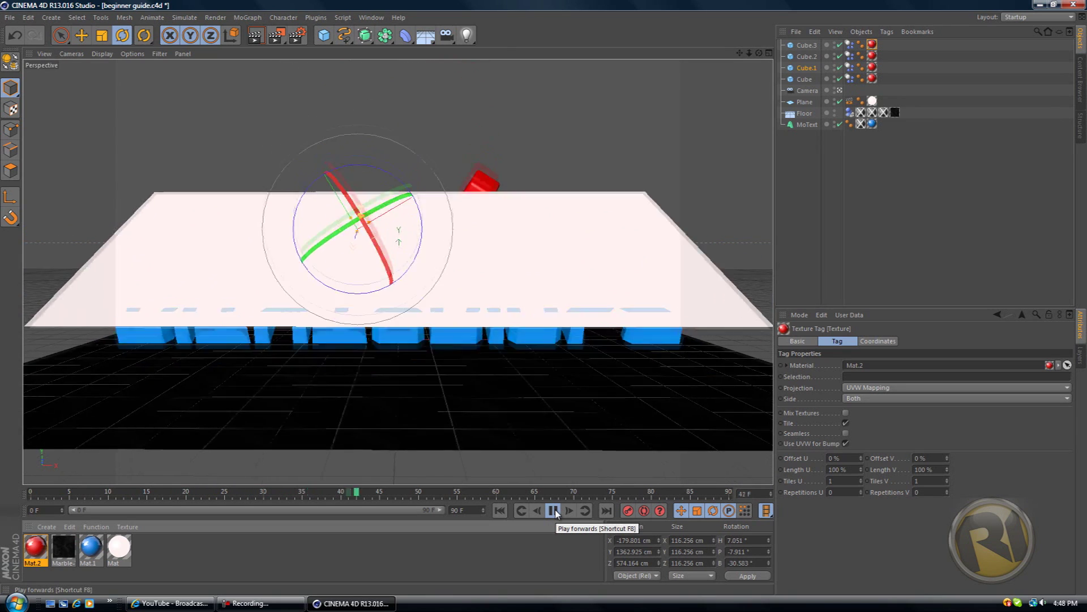
{"action": "left_click", "coordinate": [553, 511]}
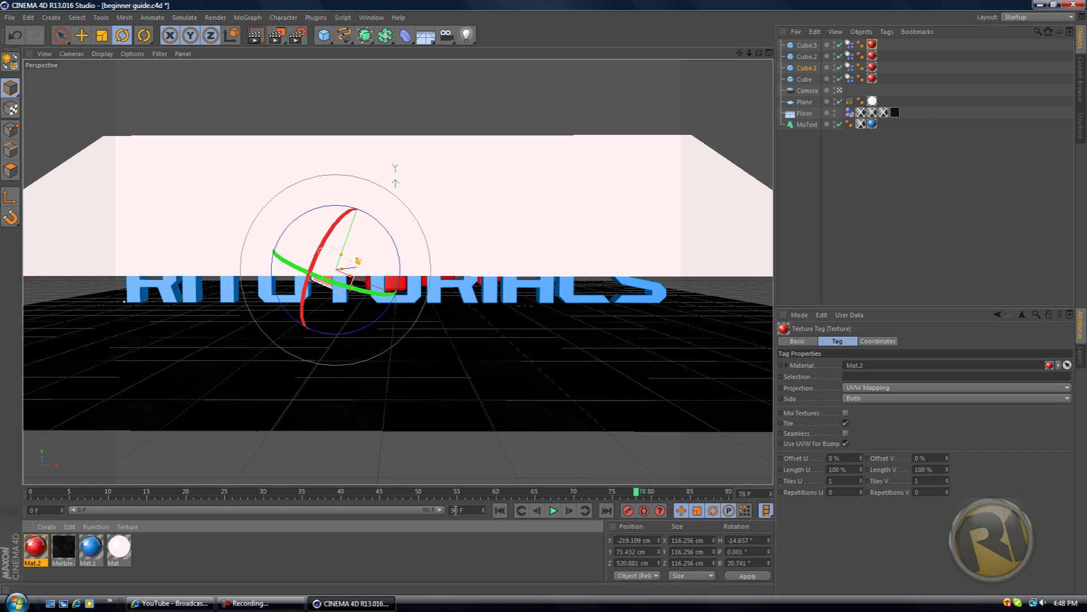
Step: Extend the animation length to 130 frames and stretch the preview range to frame 130
{"action": "left_click_drag", "start_coordinate": [453, 510], "coordinate": [465, 510]}
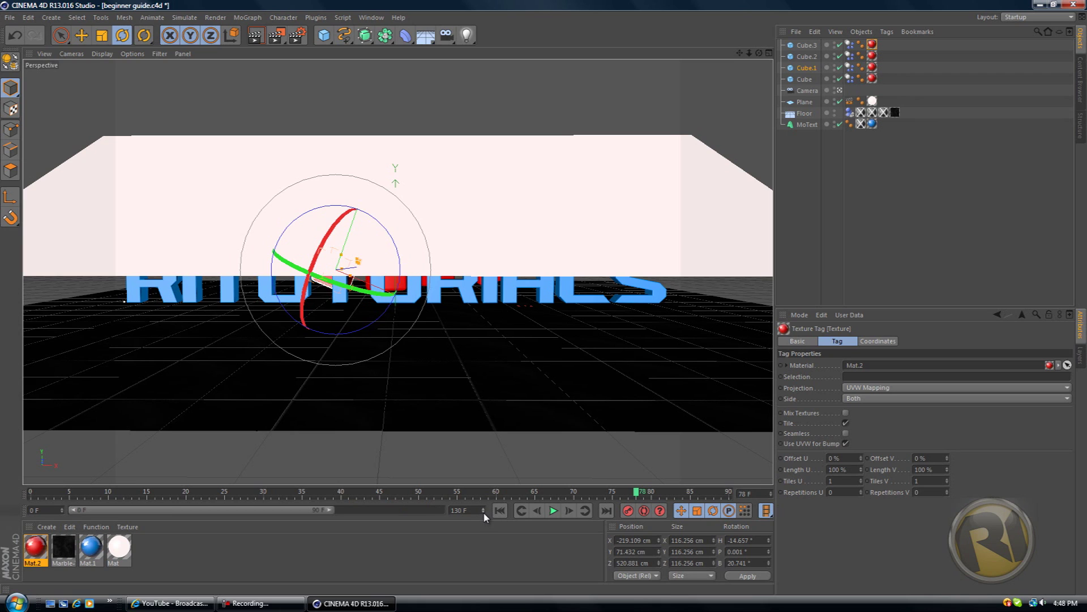
{"action": "left_click_drag", "start_coordinate": [332, 509], "coordinate": [451, 505]}
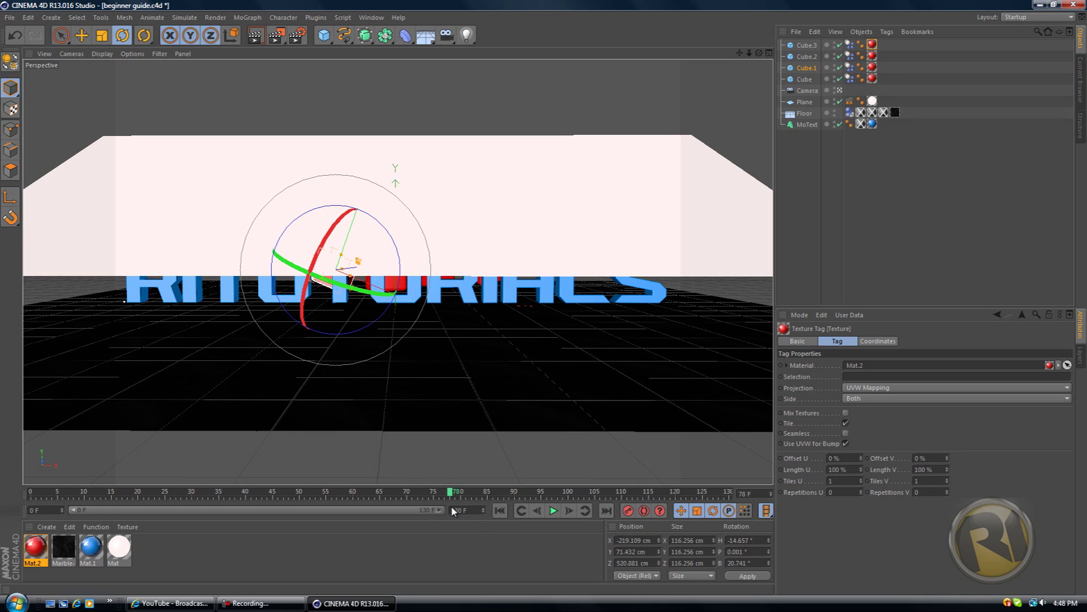
Step: Play the extended animation from the first frame, stop at about frame 79 and render the view
{"action": "left_click", "coordinate": [500, 511]}
{"action": "left_click", "coordinate": [553, 511]}
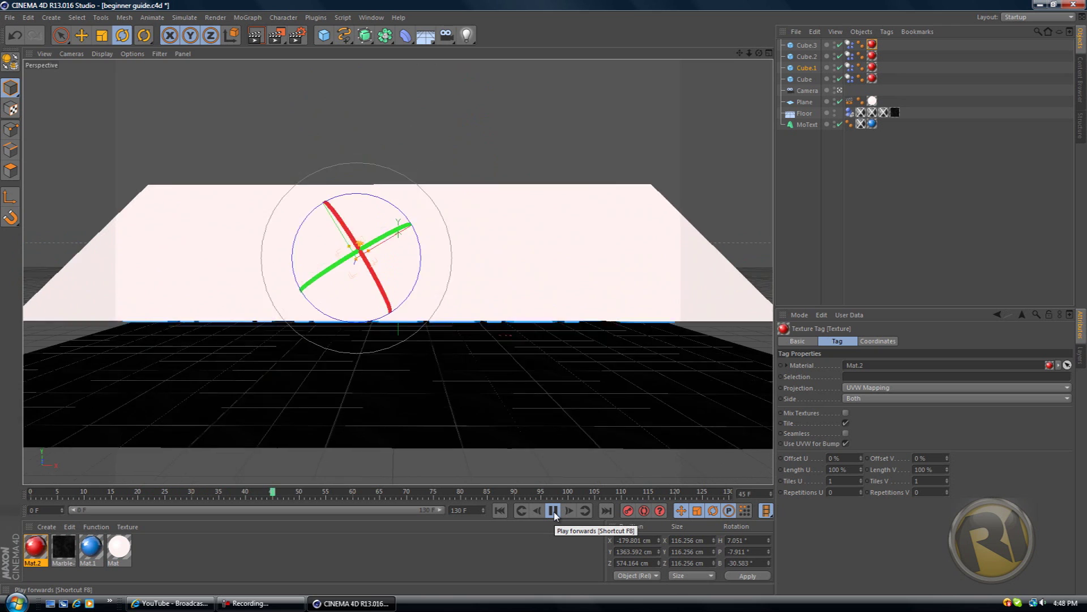
{"action": "left_click", "coordinate": [553, 511]}
{"action": "key", "text": "ctrl+r"}
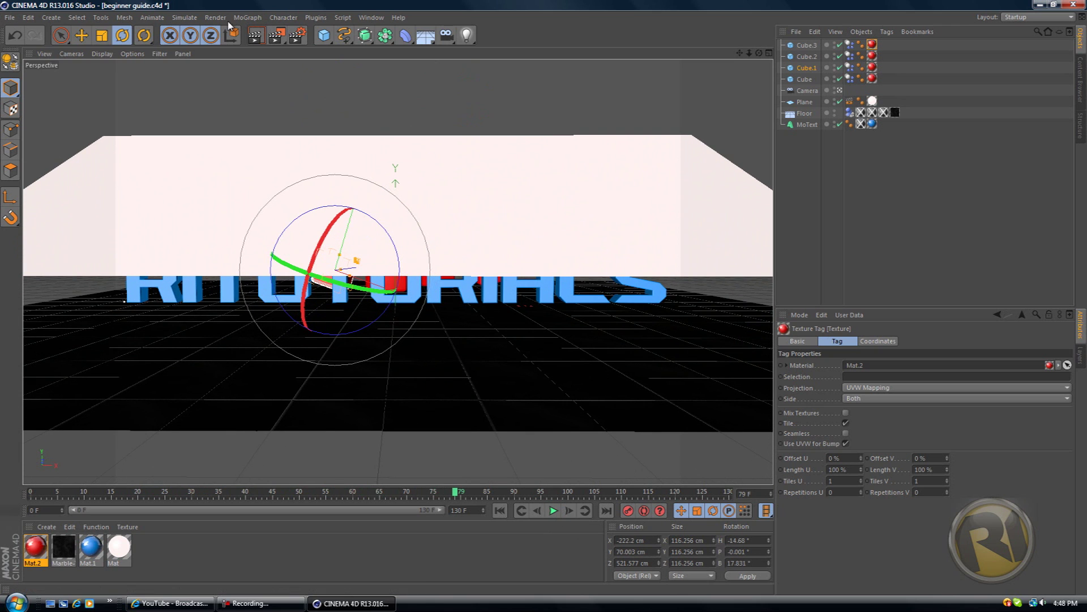